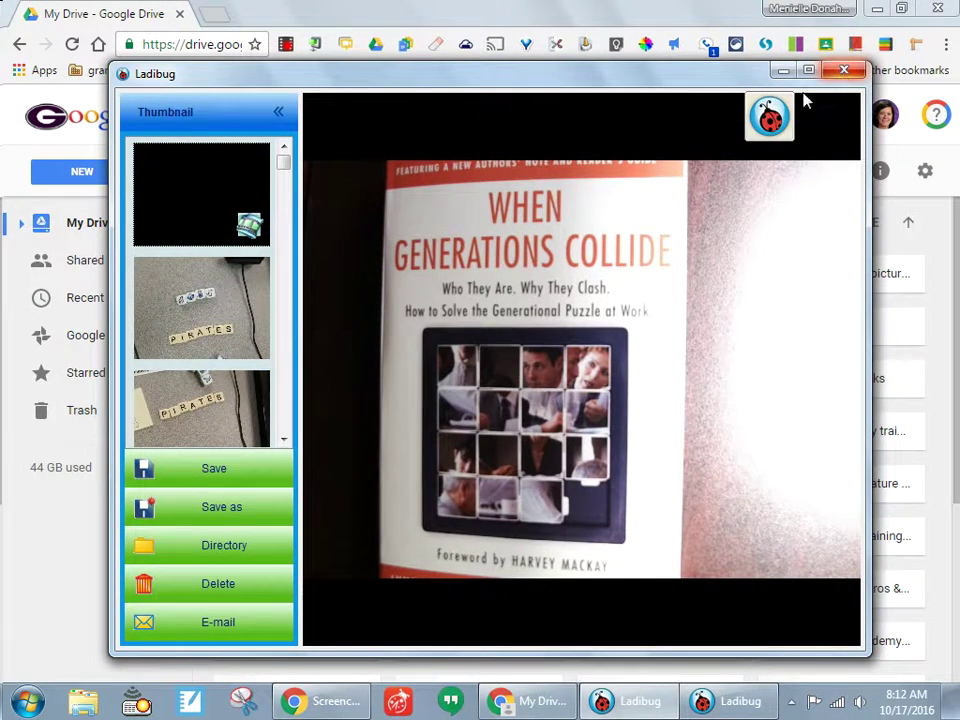
# Step: Move the floating Ladibug launcher from the top of the window to the lower-left corner
pyautogui.click(768, 120)
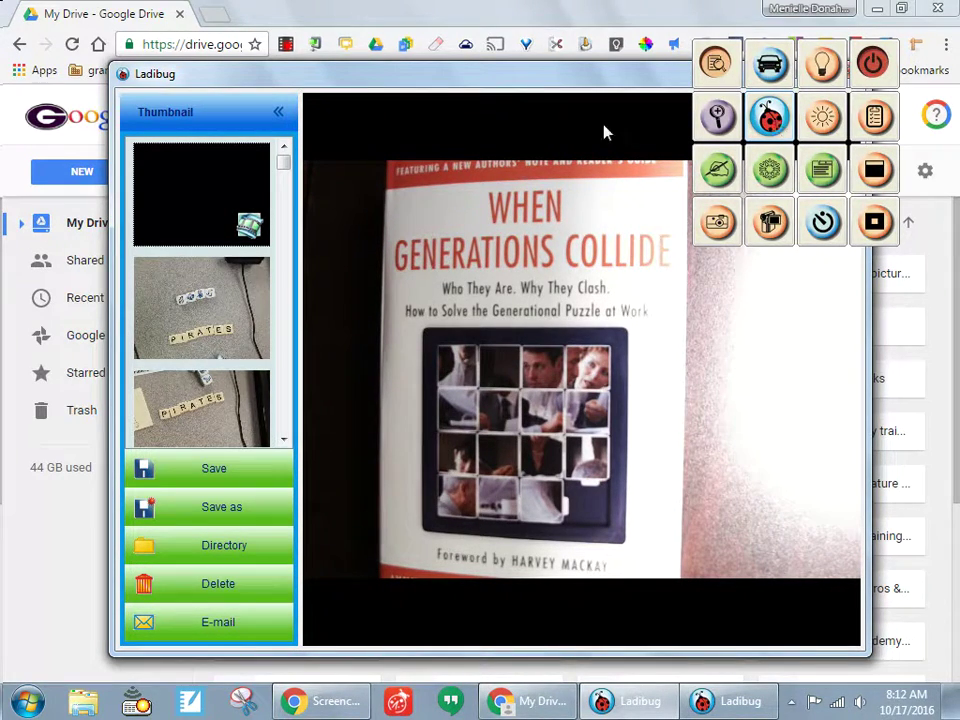
pyautogui.click(766, 122)
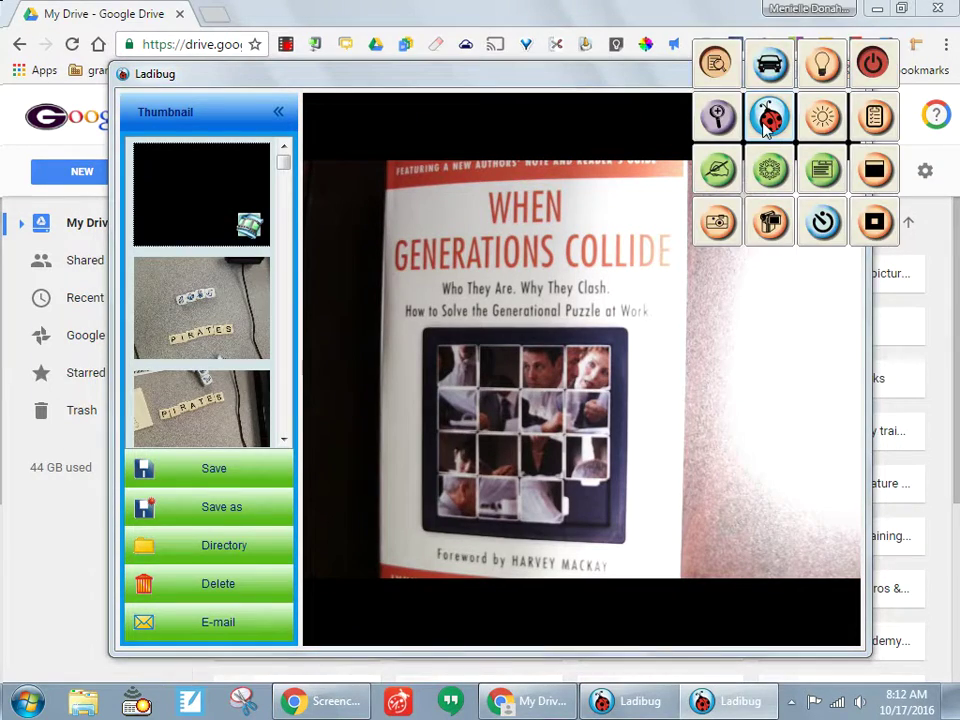
pyautogui.moveTo(766, 122); pyautogui.dragTo(96, 530)
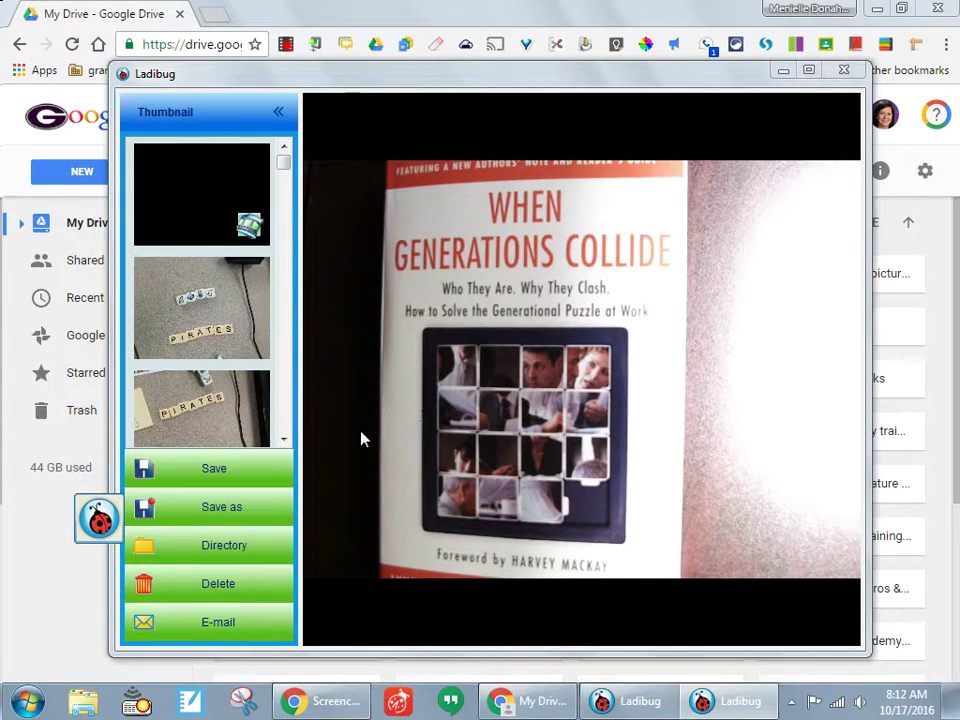
pyautogui.moveTo(98, 517)
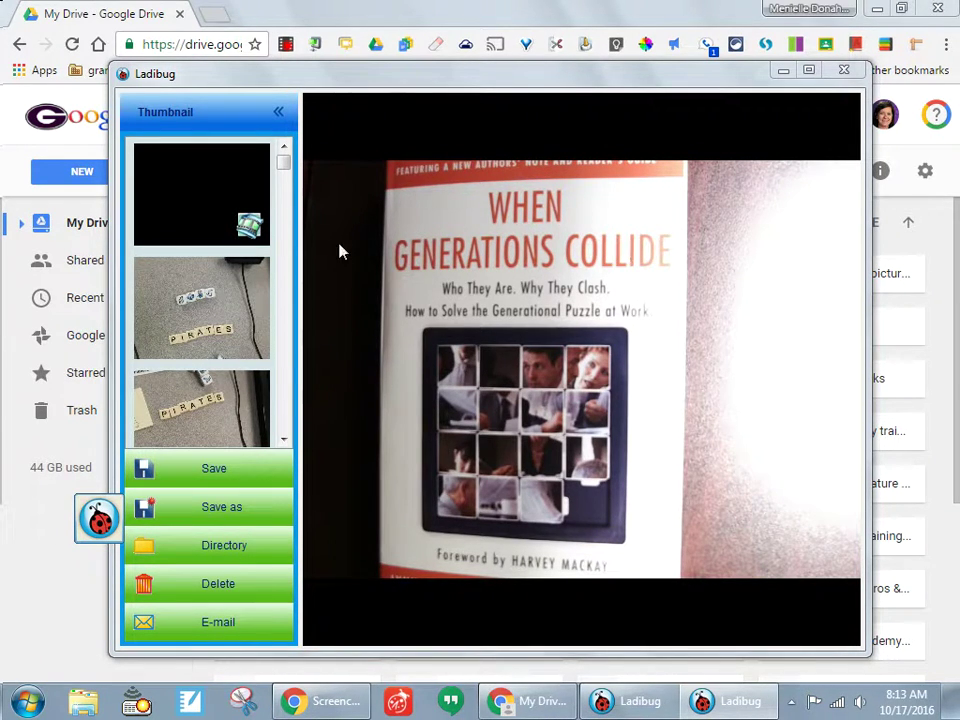
# Step: Maximise the Ladibug window to show only the cover, leaving the launcher's tool grid collapsed
pyautogui.click(808, 70)
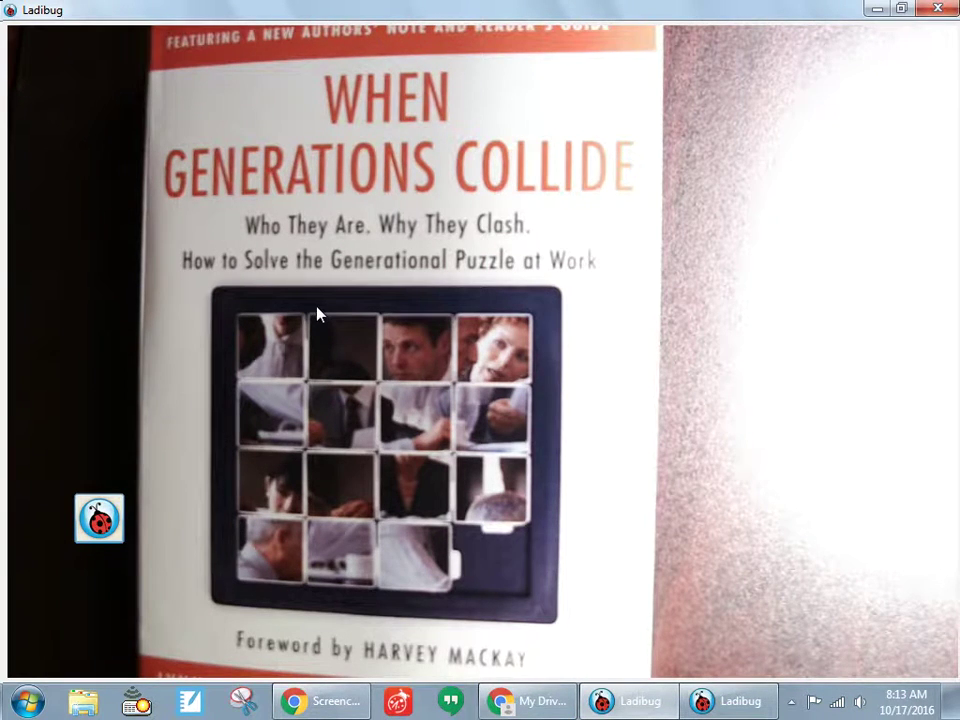
pyautogui.click(100, 519)
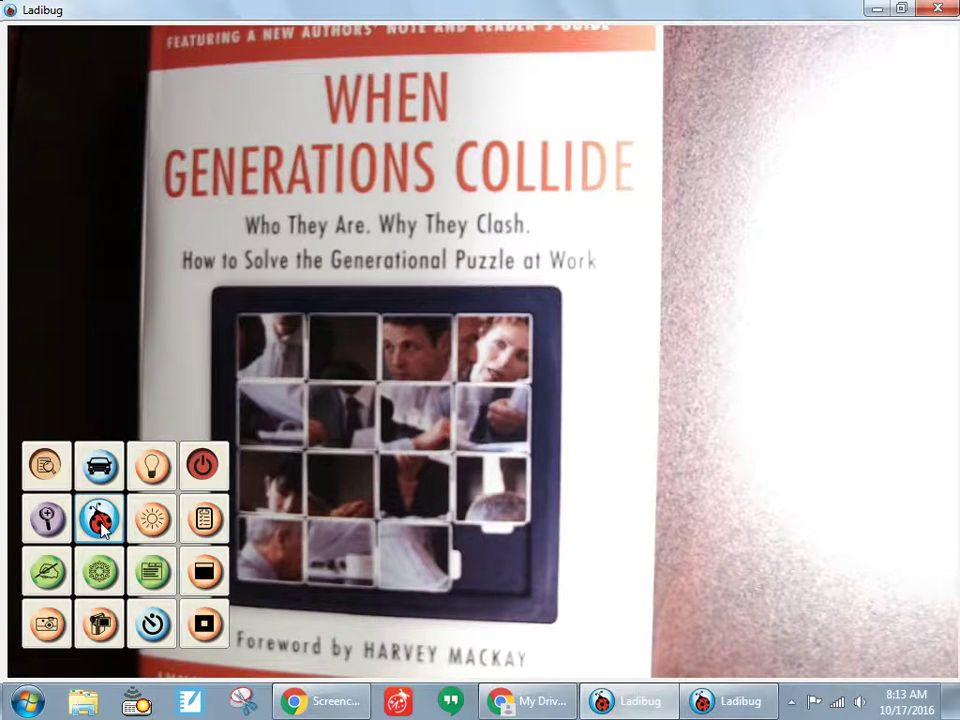
pyautogui.click(100, 519)
pyautogui.click(100, 521)
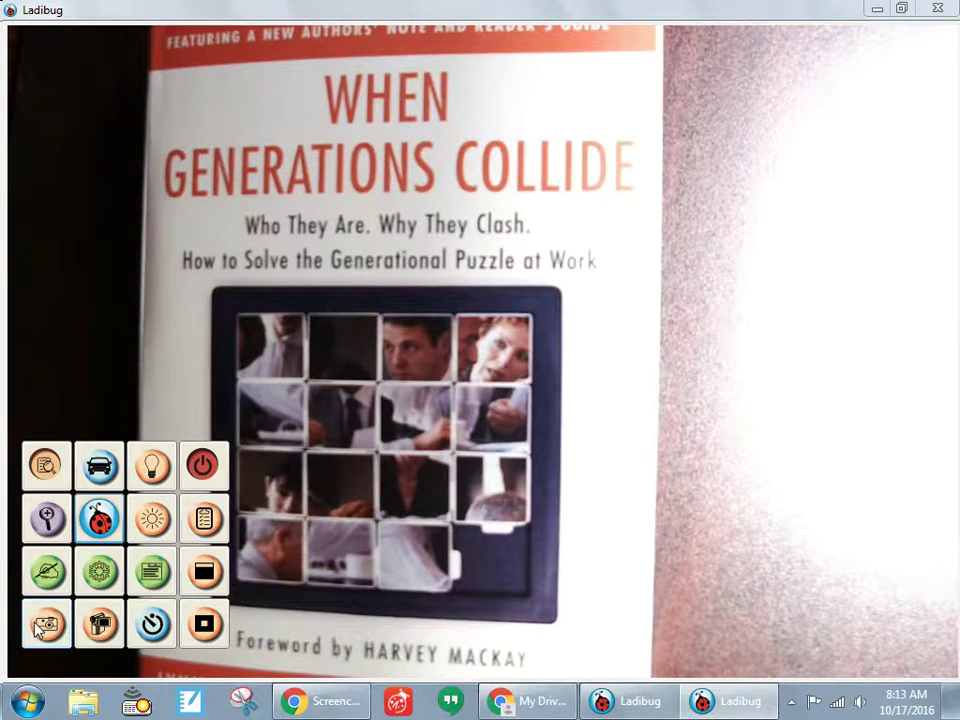
pyautogui.click(82, 706)
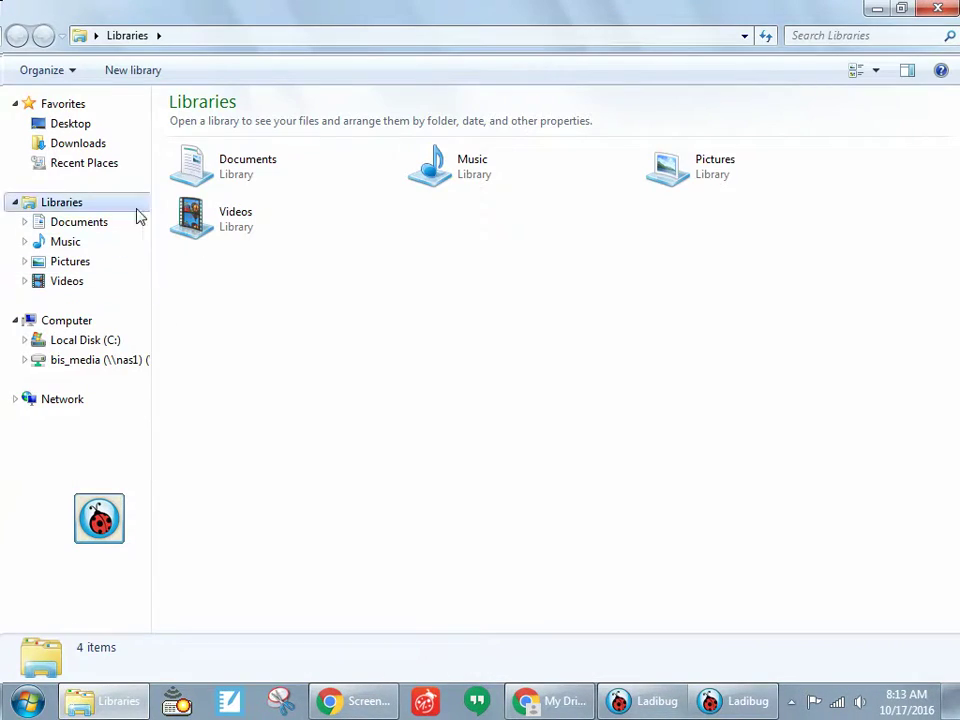
pyautogui.doubleClick(205, 160)
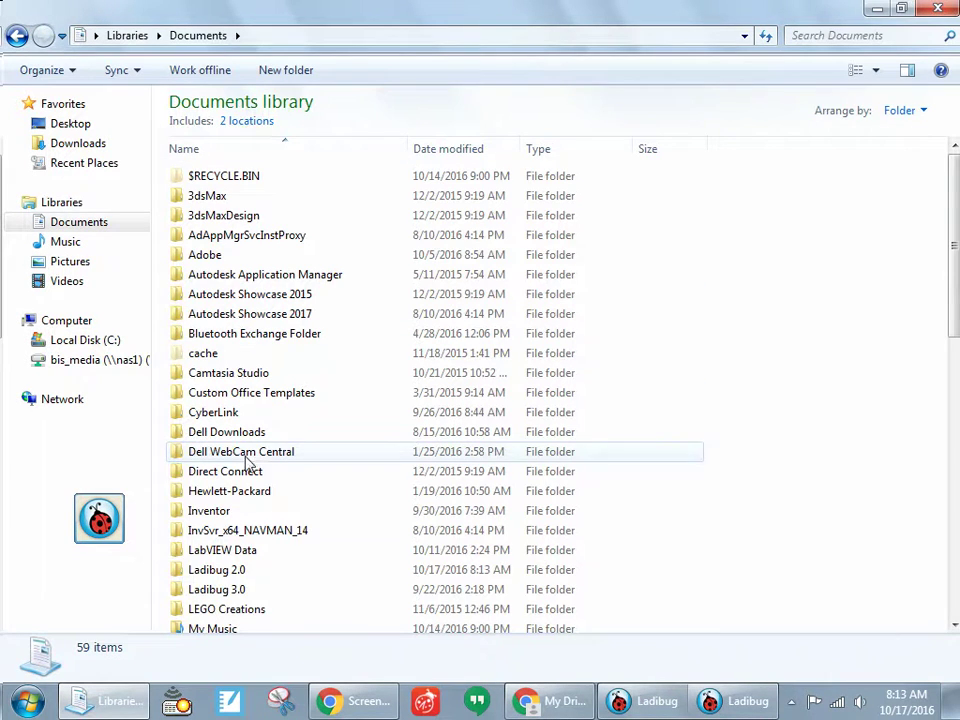
pyautogui.doubleClick(185, 575)
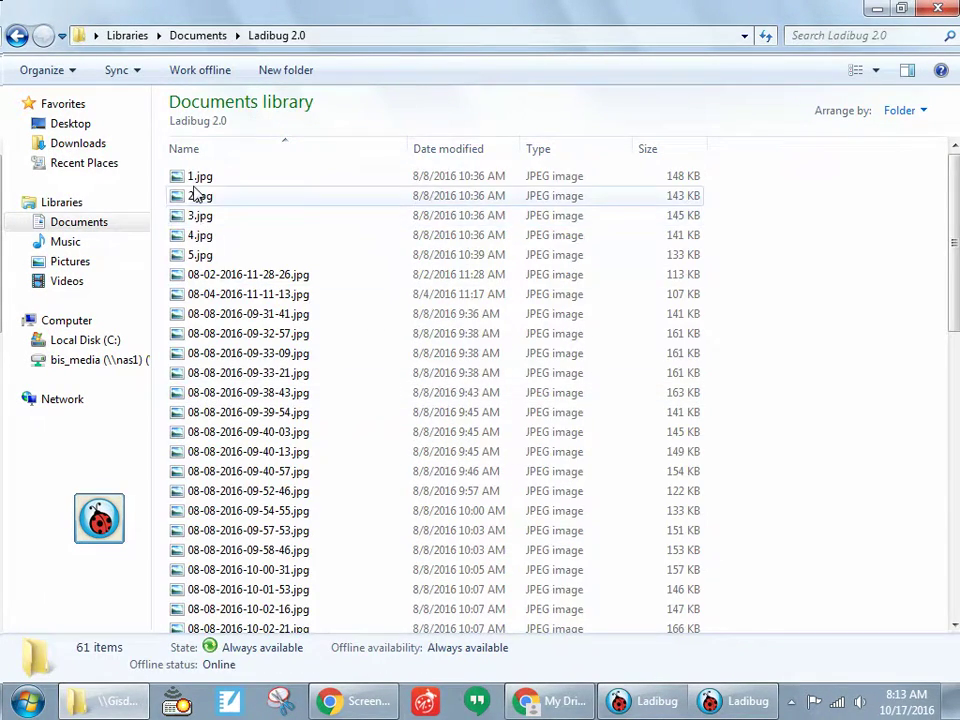
pyautogui.scroll(-7, 440, 415)
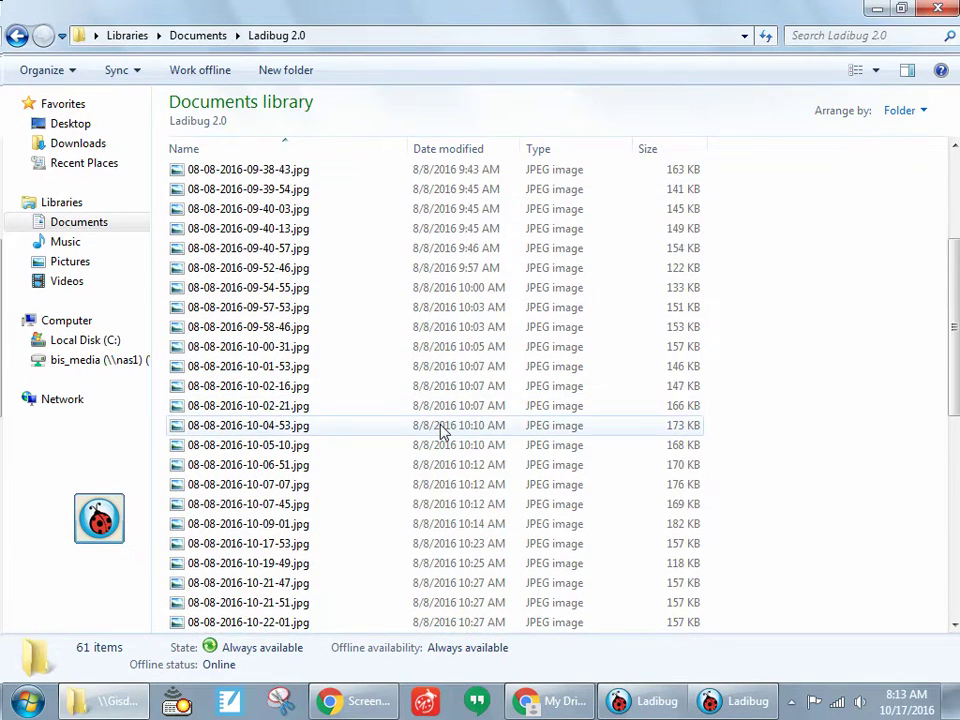
pyautogui.scroll(-6, 440, 430)
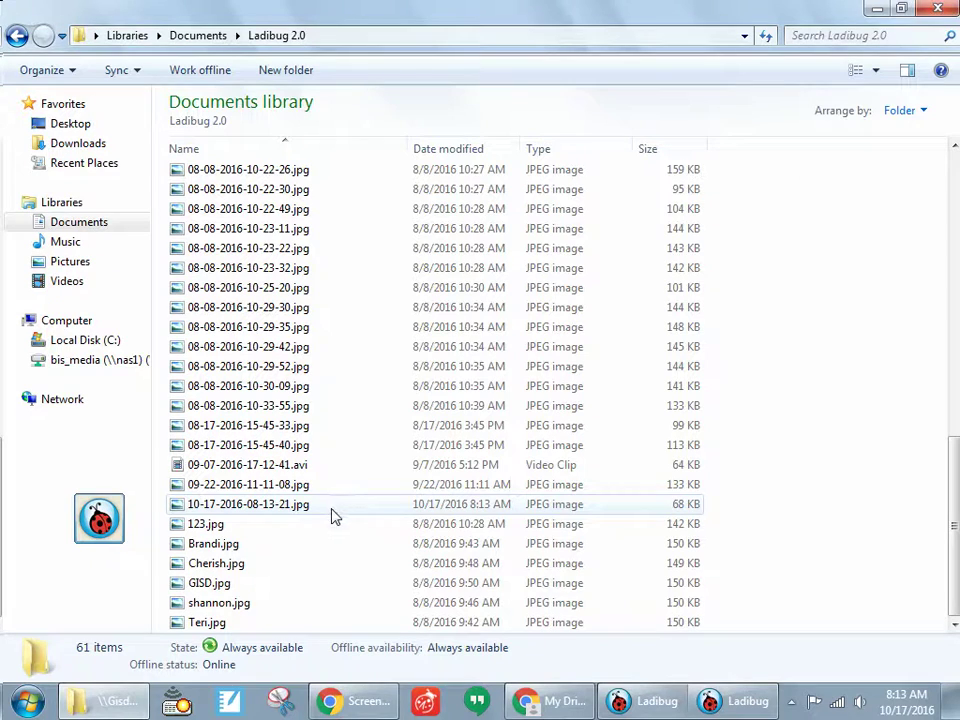
pyautogui.doubleClick(221, 510)
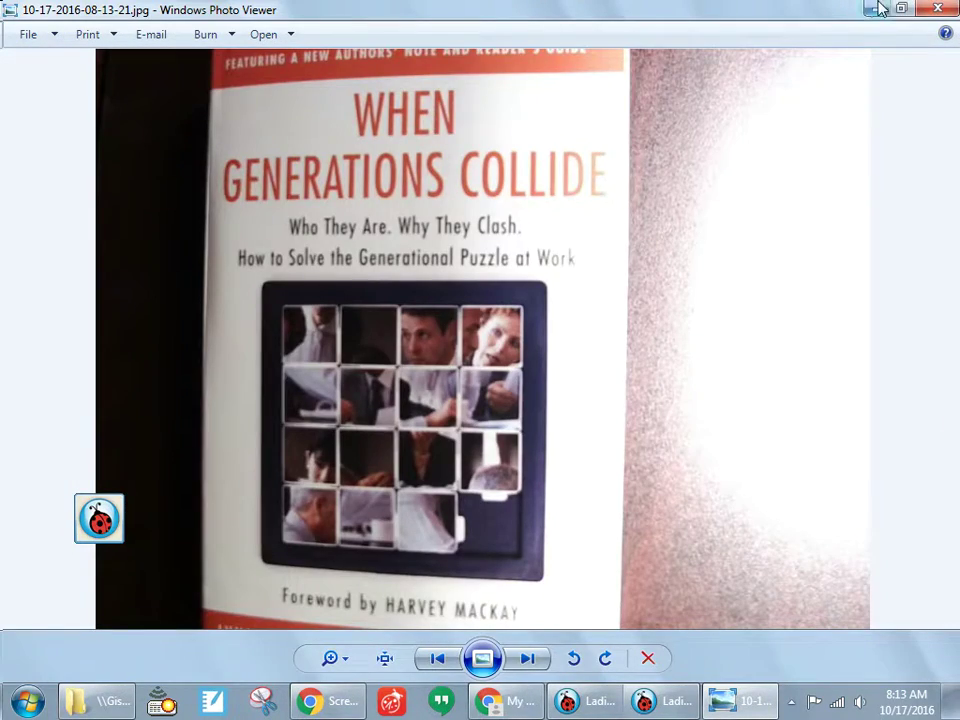
pyautogui.click(942, 12)
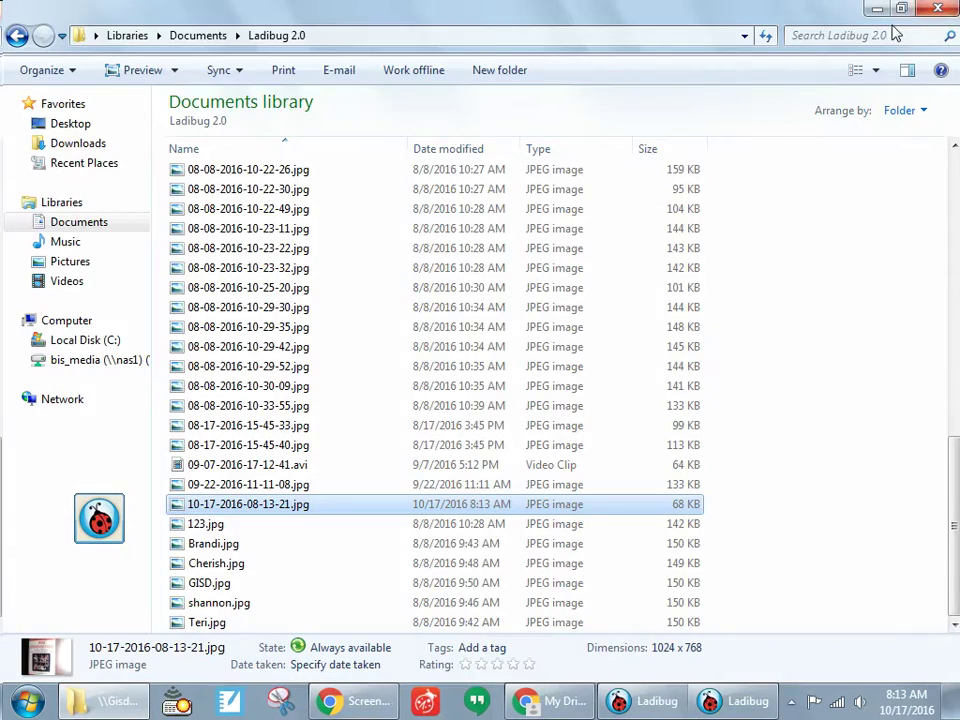
# Step: Close Explorer, then open and close Ladibug's Record video panel from the tool grid
pyautogui.click(930, 12)
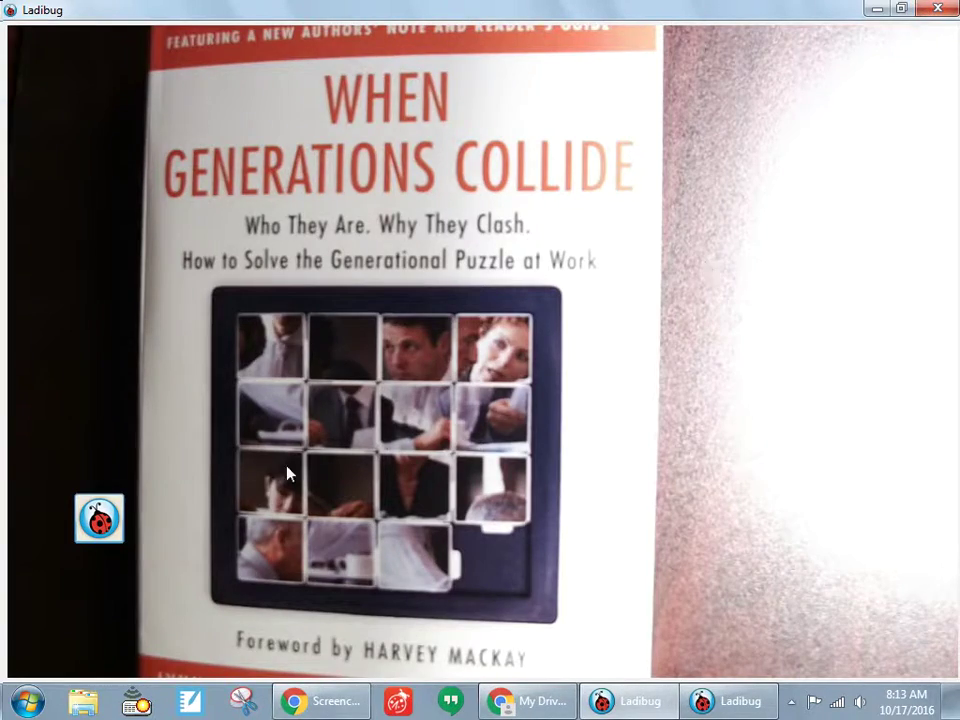
pyautogui.click(99, 518)
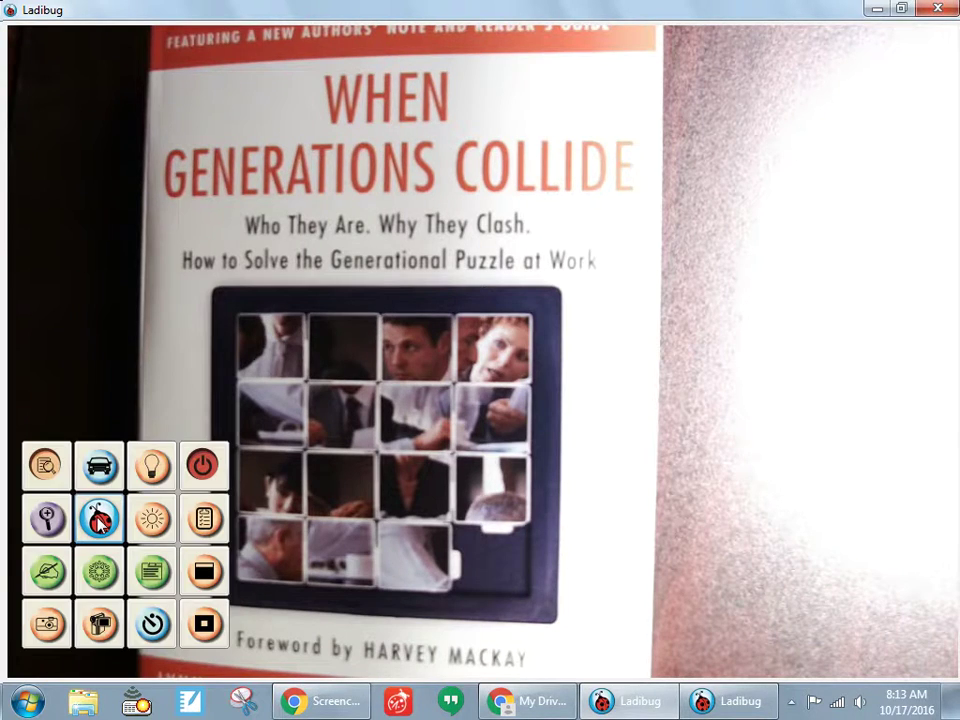
pyautogui.click(99, 625)
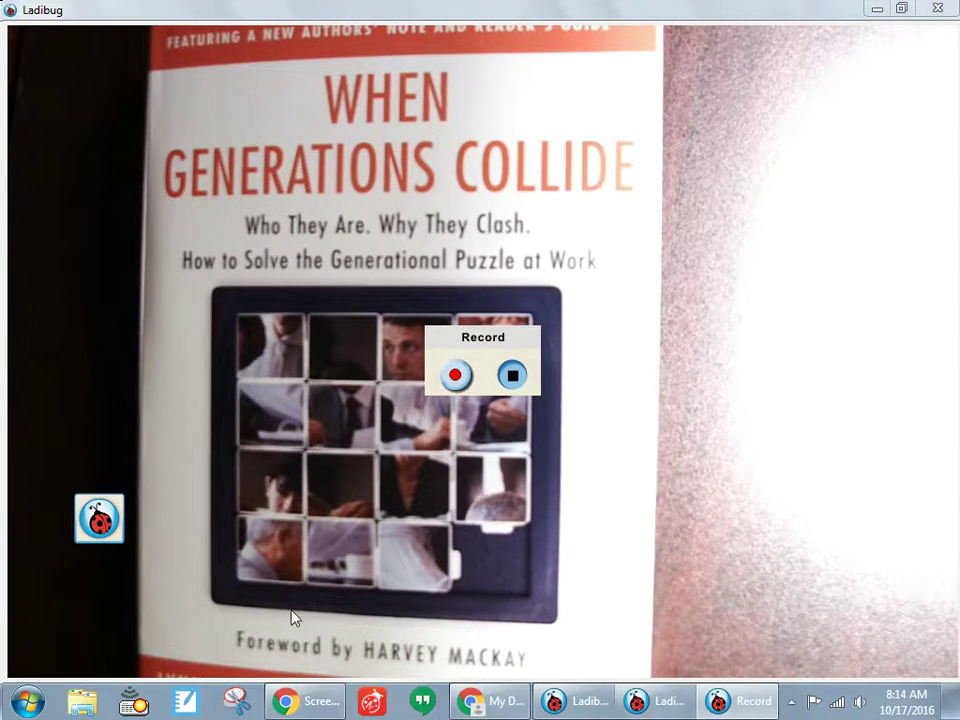
pyautogui.click(90, 526)
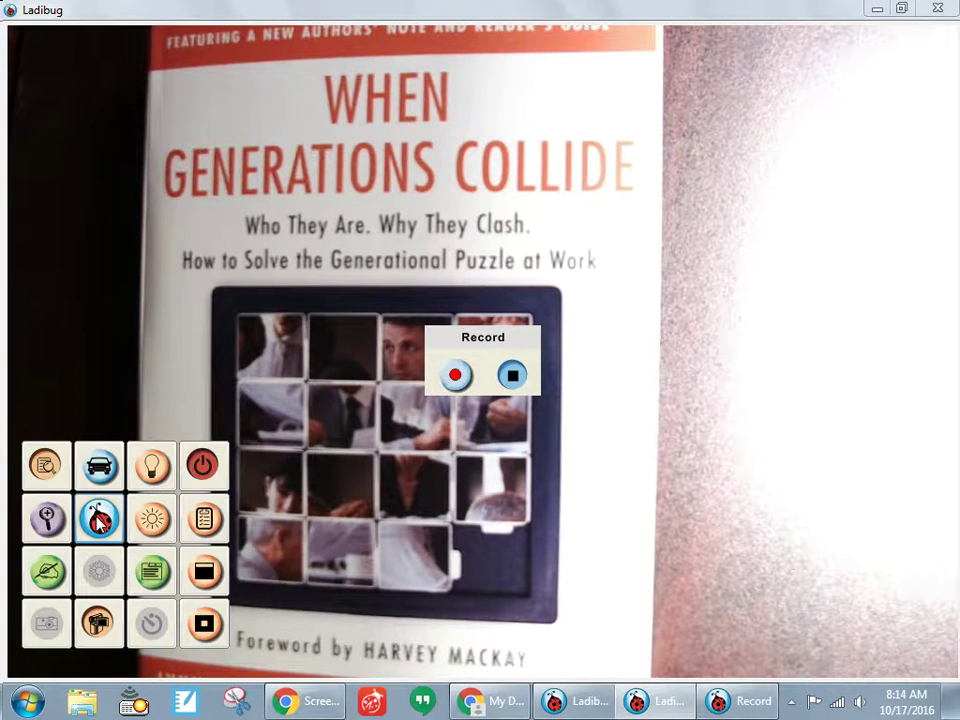
pyautogui.click(98, 625)
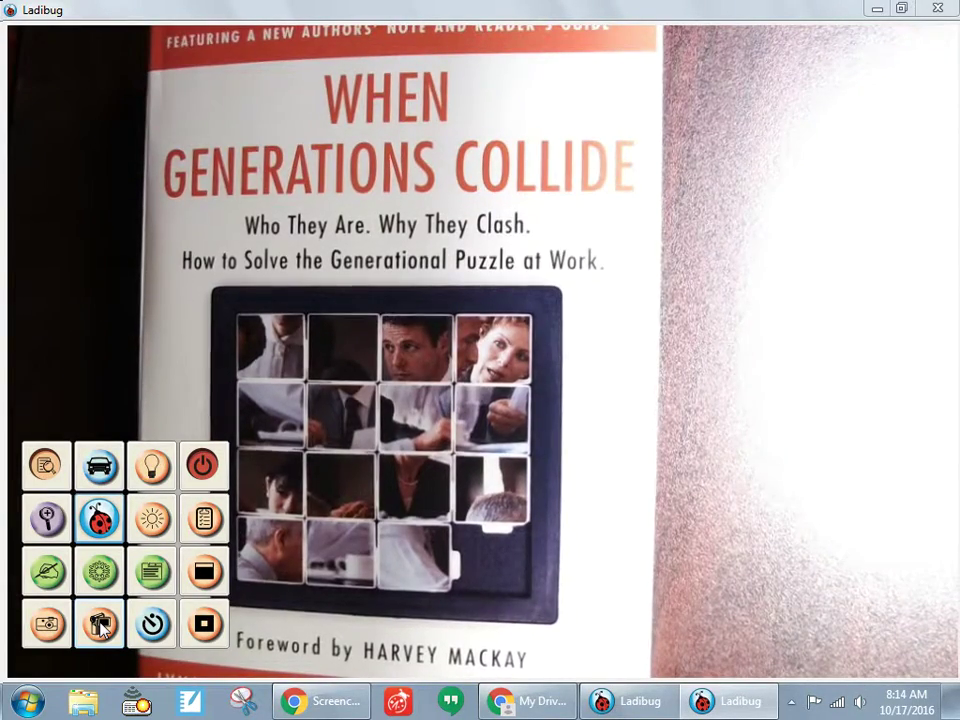
pyautogui.click(150, 625)
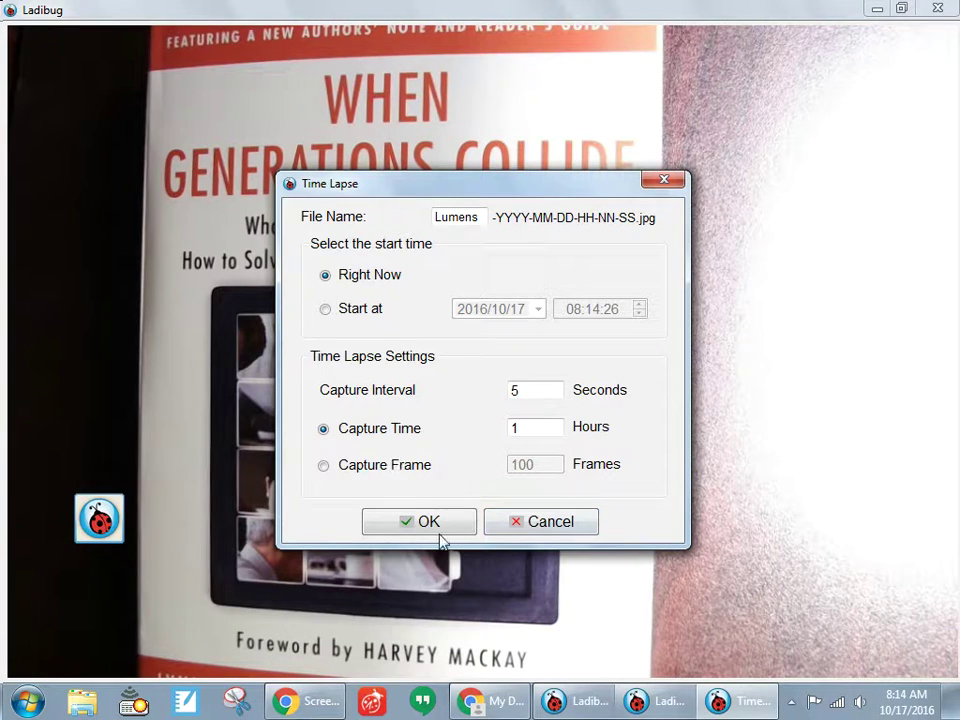
pyautogui.click(499, 528)
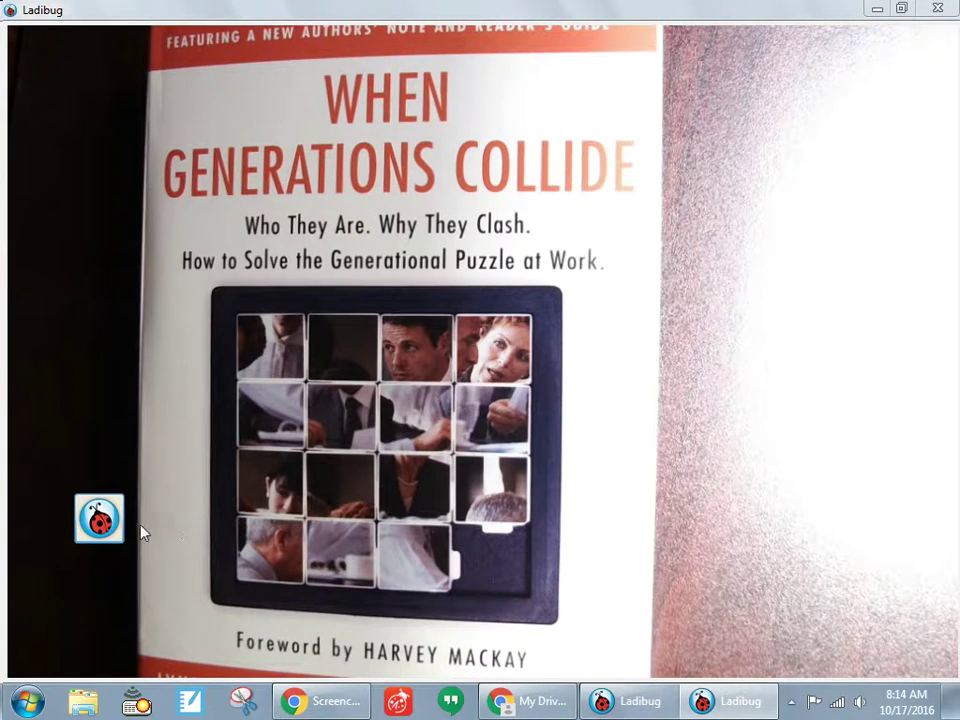
pyautogui.click(100, 518)
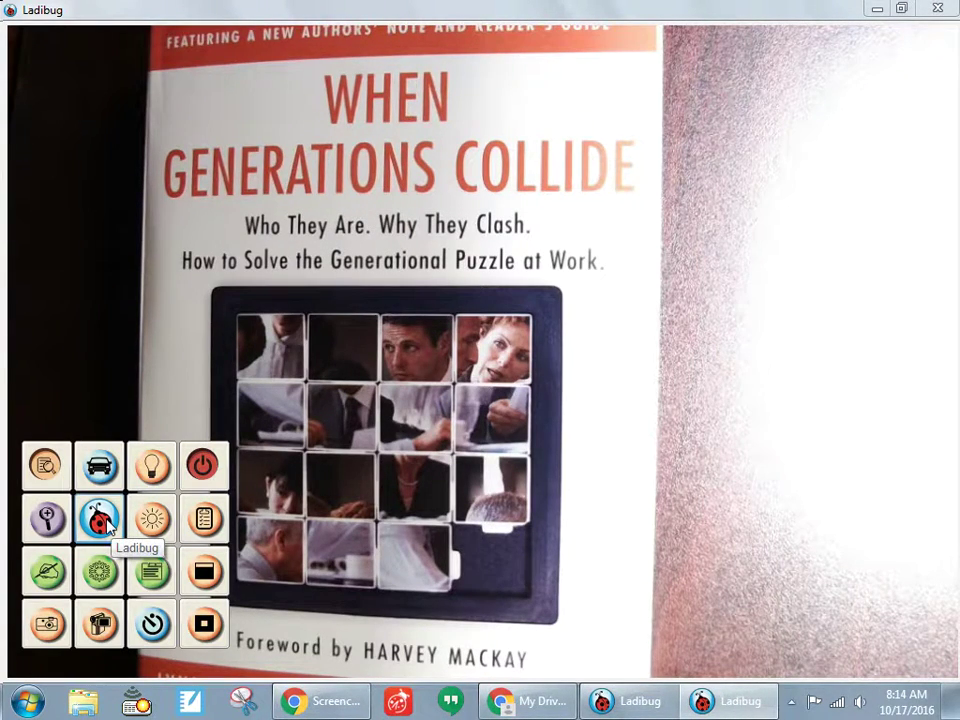
pyautogui.click(210, 640)
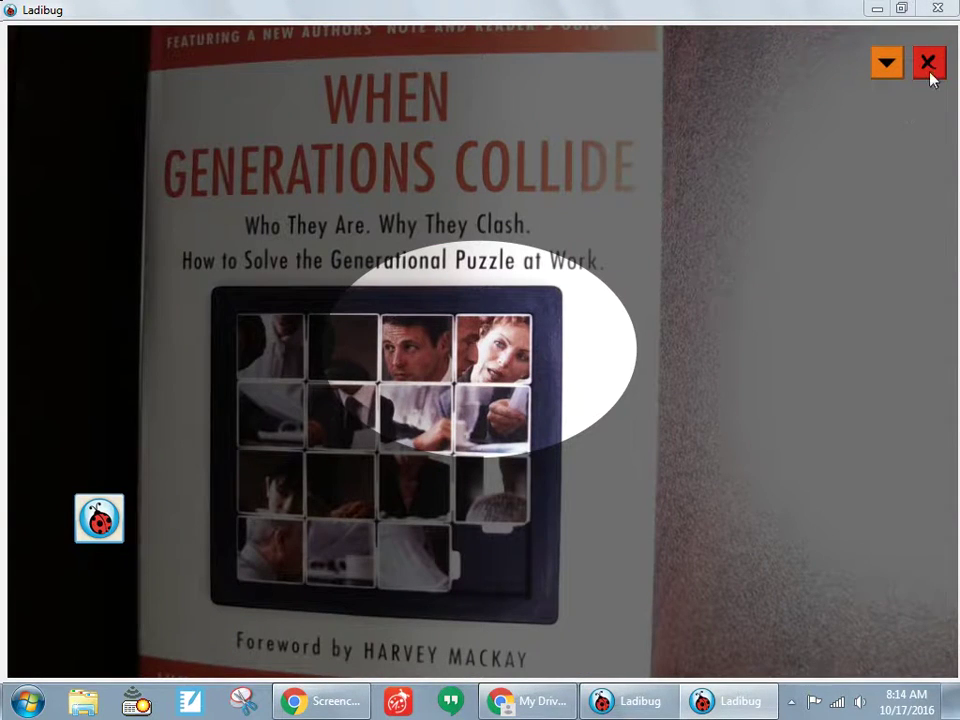
pyautogui.click(886, 63)
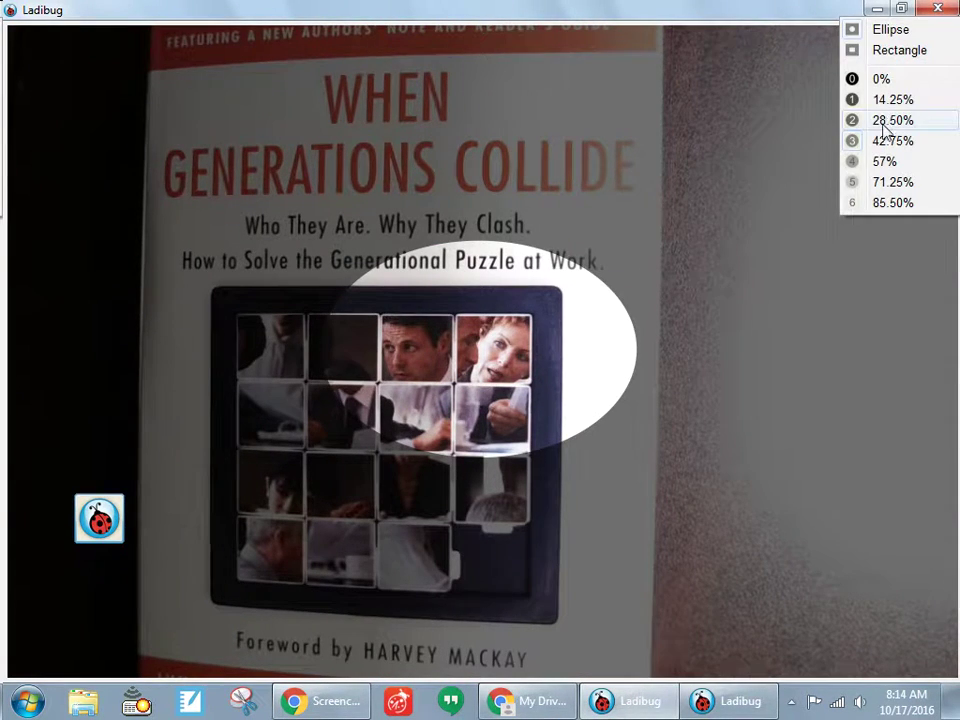
pyautogui.click(882, 79)
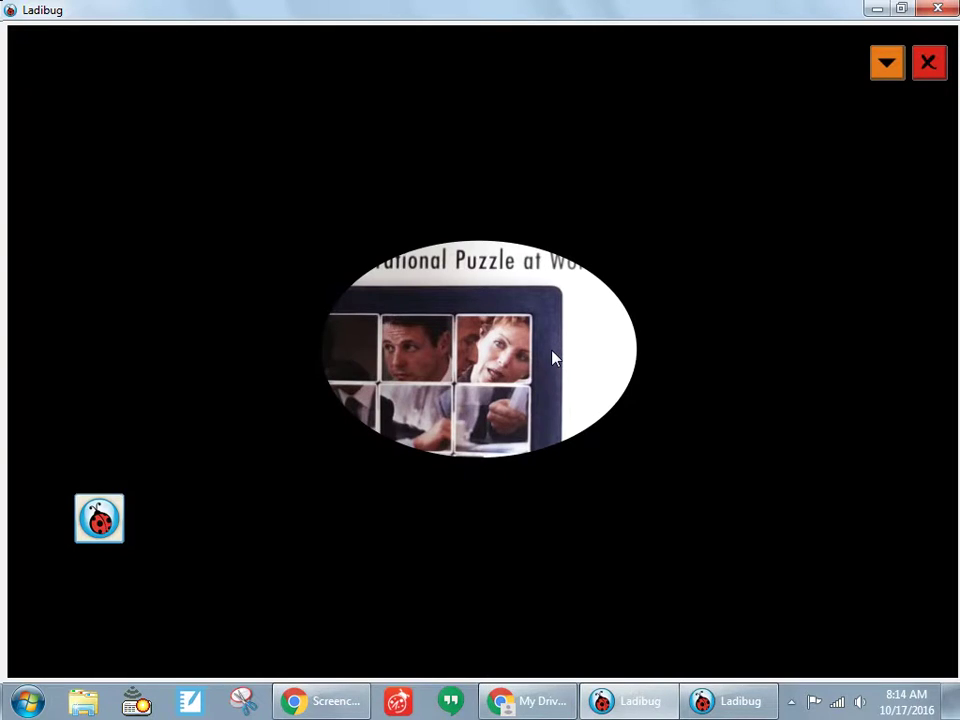
pyautogui.moveTo(540, 345); pyautogui.dragTo(334, 204)
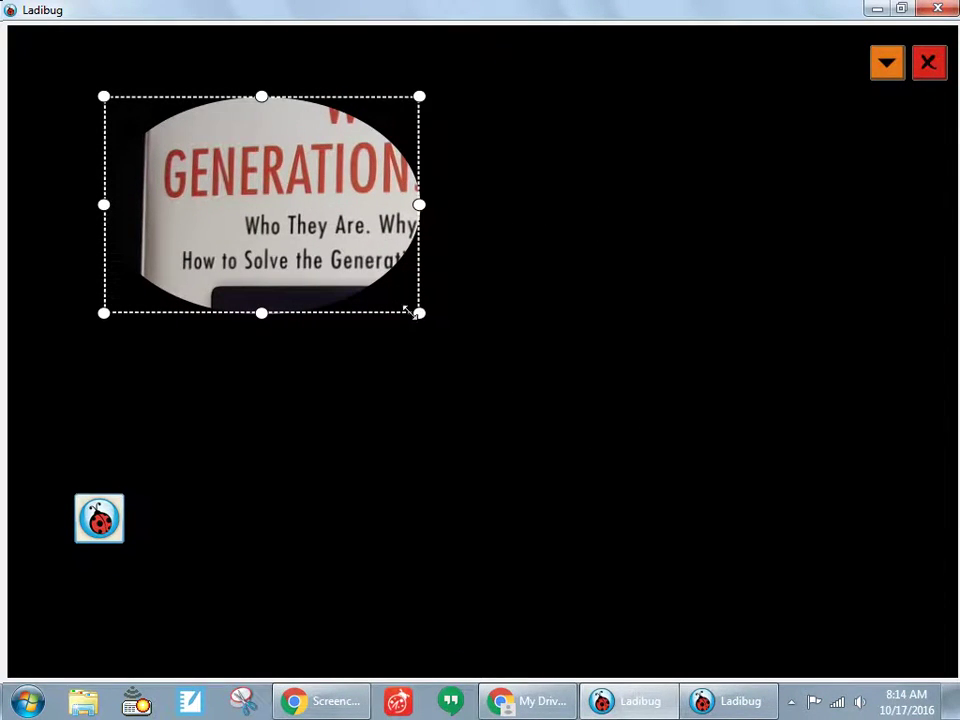
pyautogui.moveTo(412, 313); pyautogui.dragTo(529, 446)
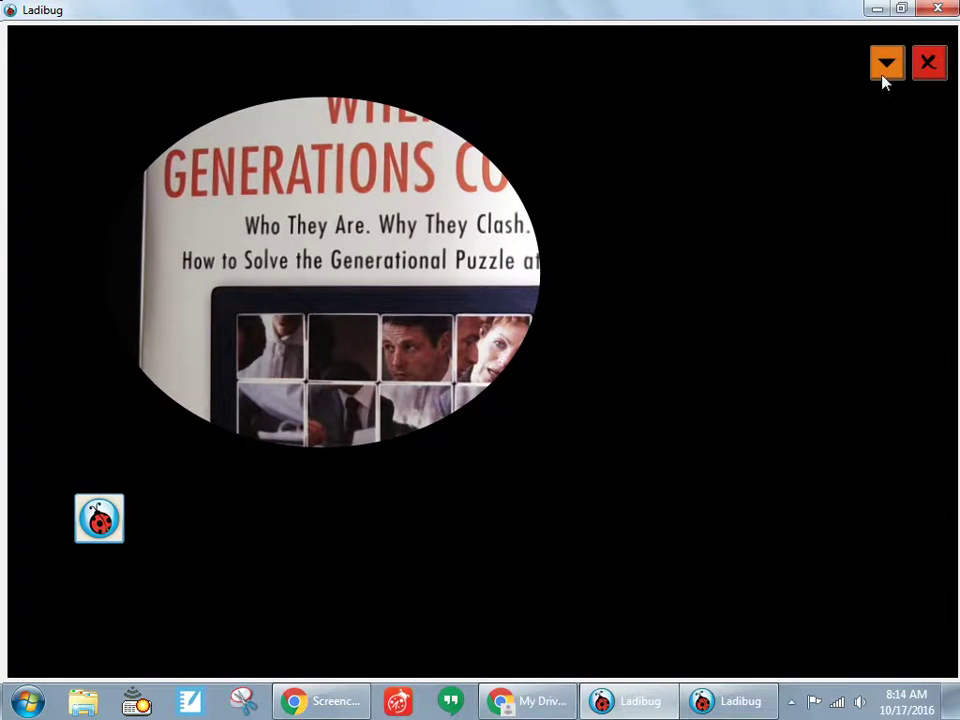
pyautogui.click(927, 64)
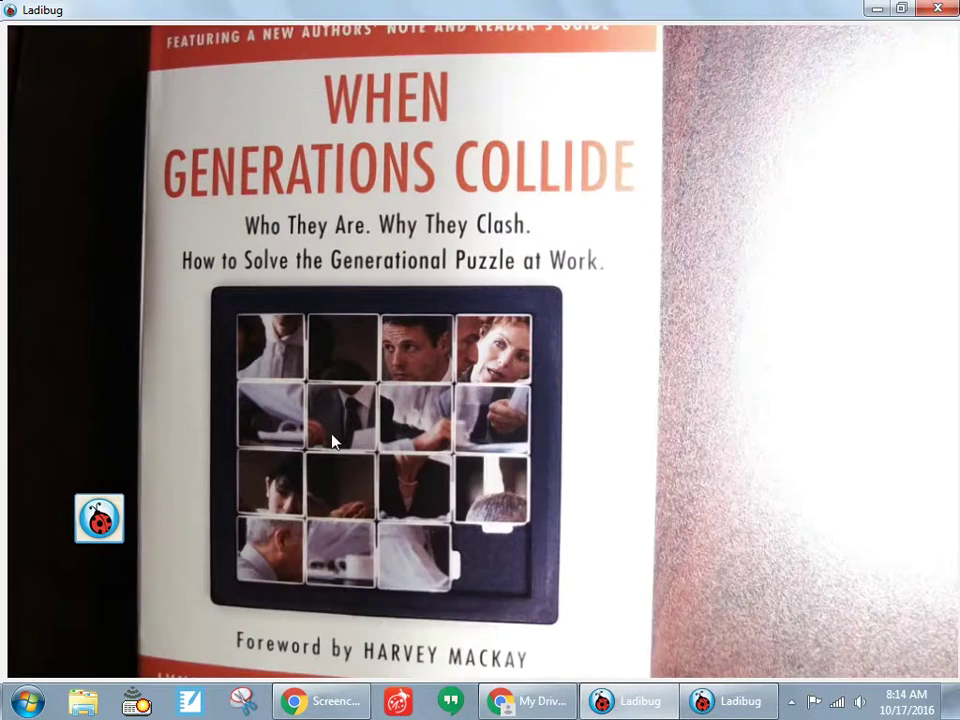
pyautogui.click(99, 518)
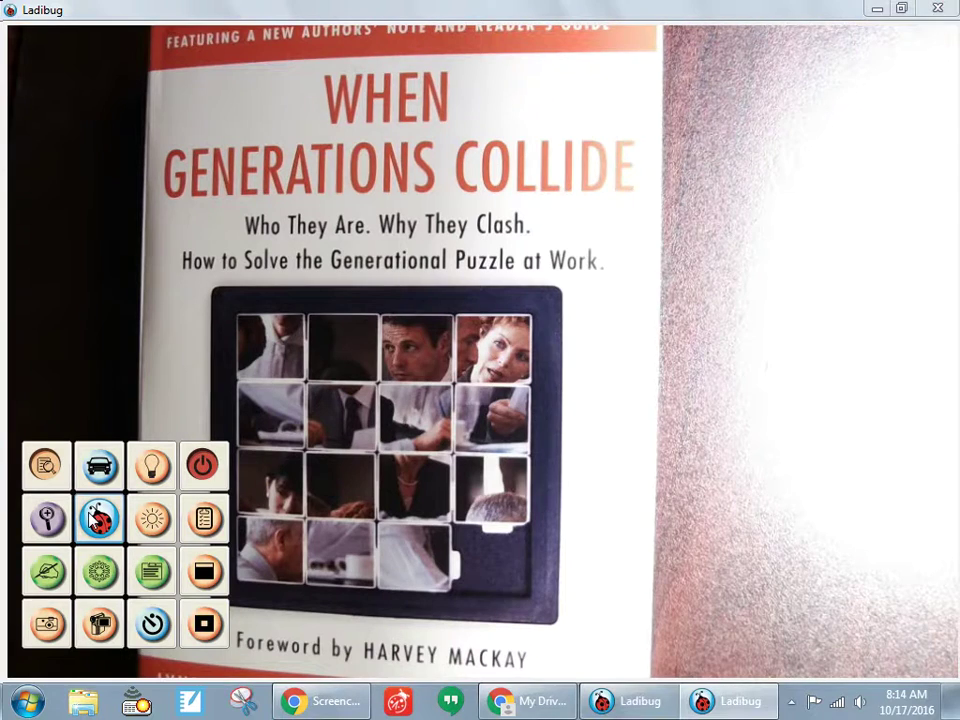
pyautogui.click(204, 570)
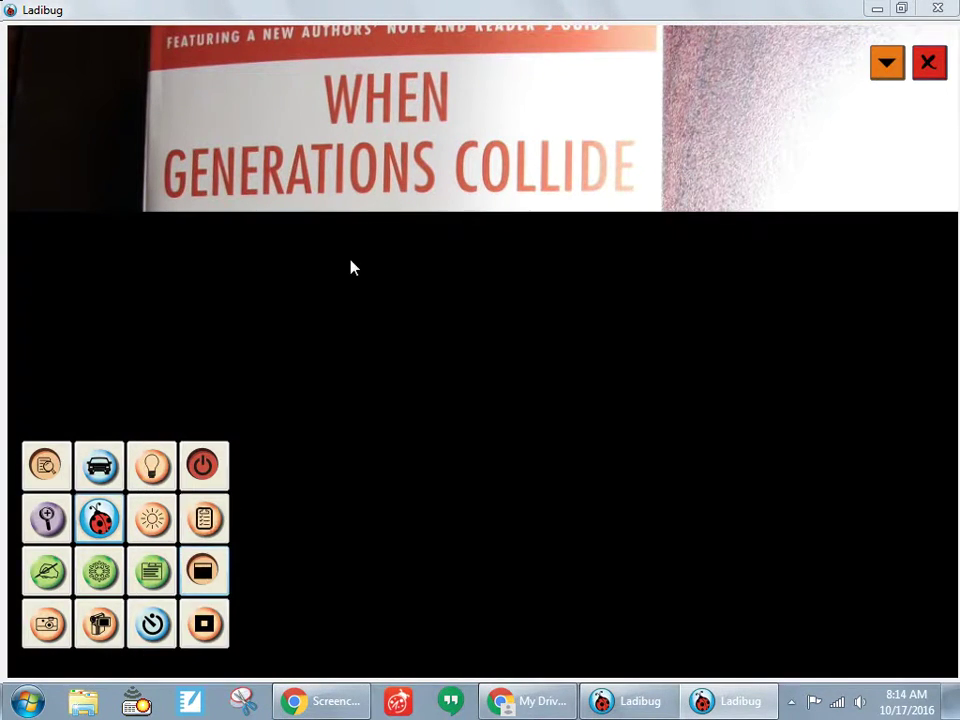
pyautogui.click(470, 226)
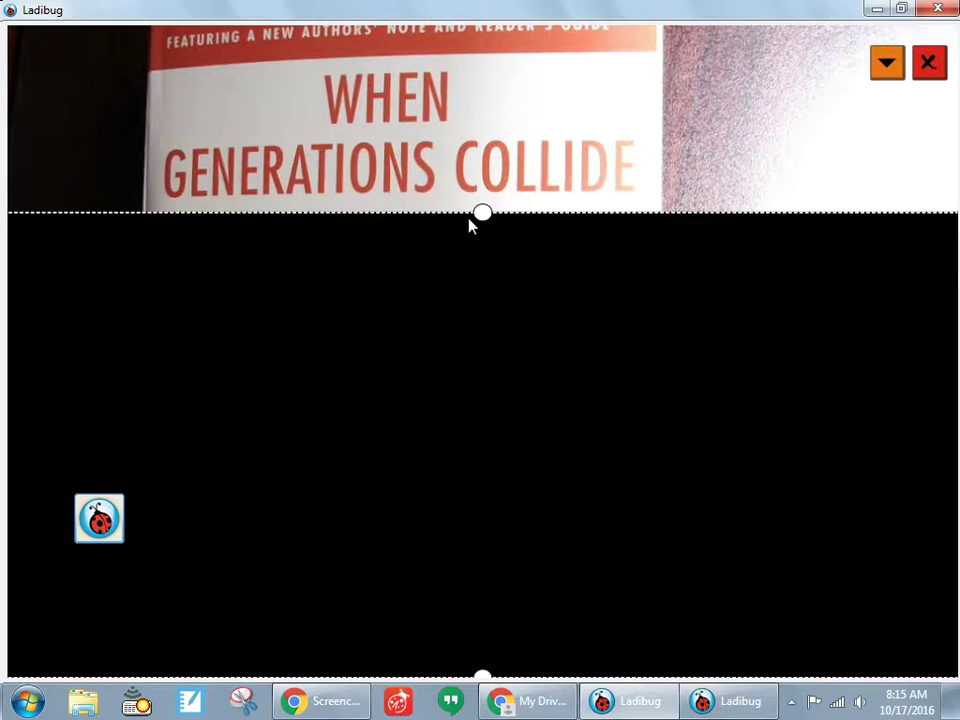
pyautogui.moveTo(480, 214); pyautogui.dragTo(459, 298)
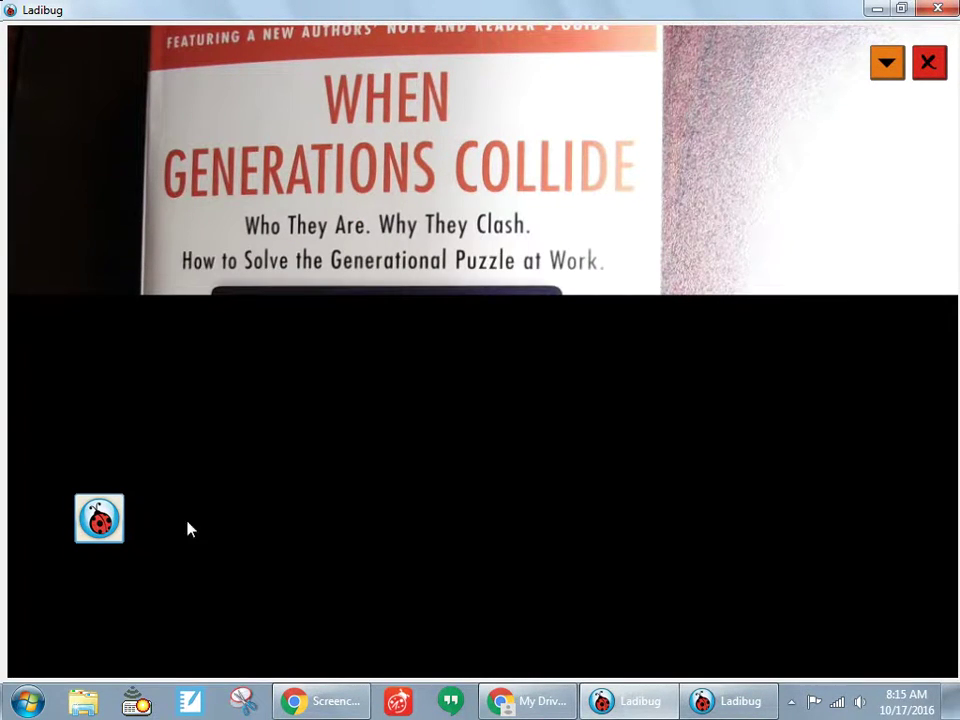
pyautogui.click(928, 64)
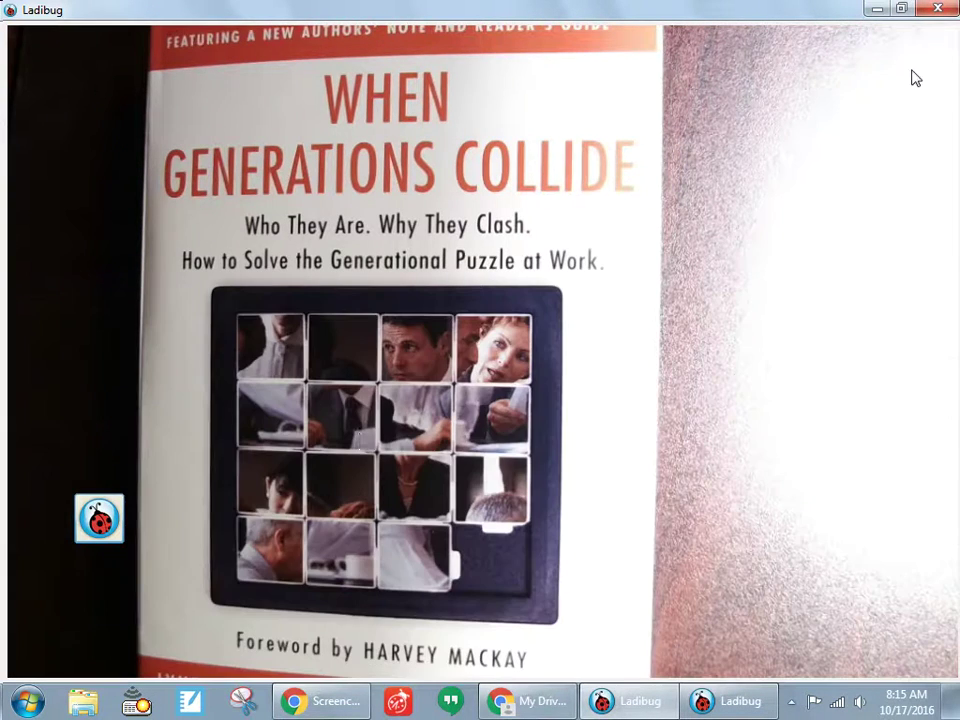
pyautogui.click(113, 519)
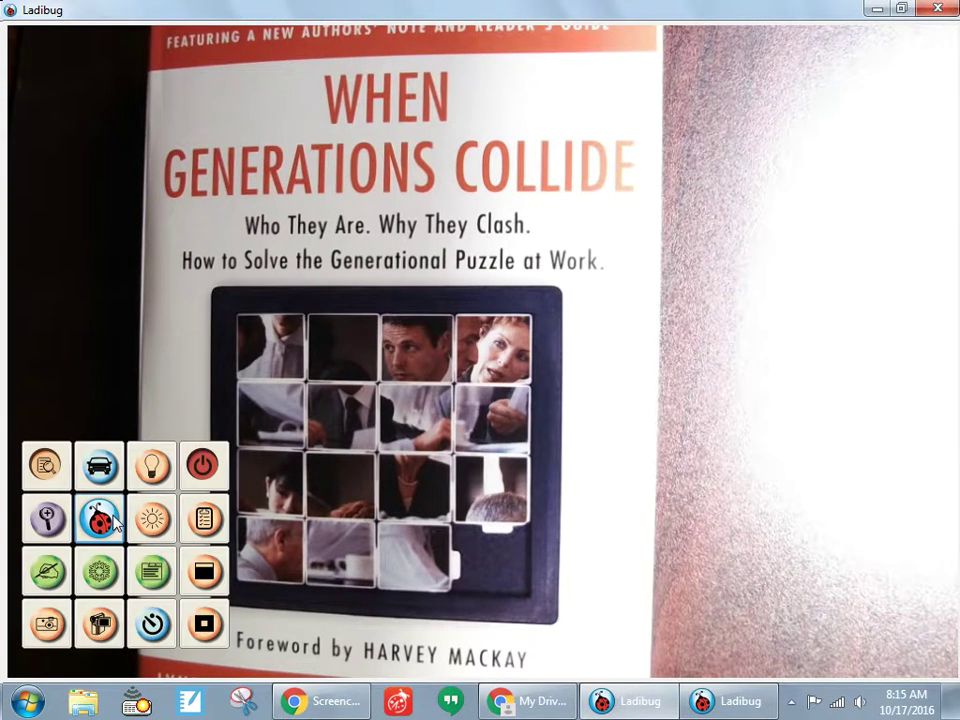
pyautogui.click(100, 578)
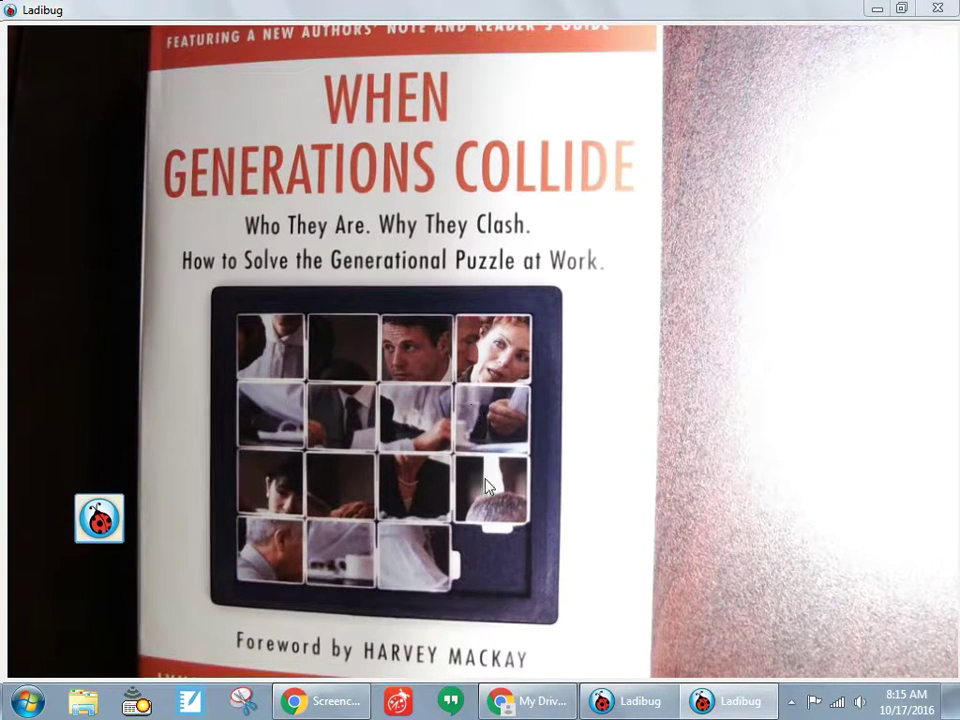
pyautogui.moveTo(83, 527)
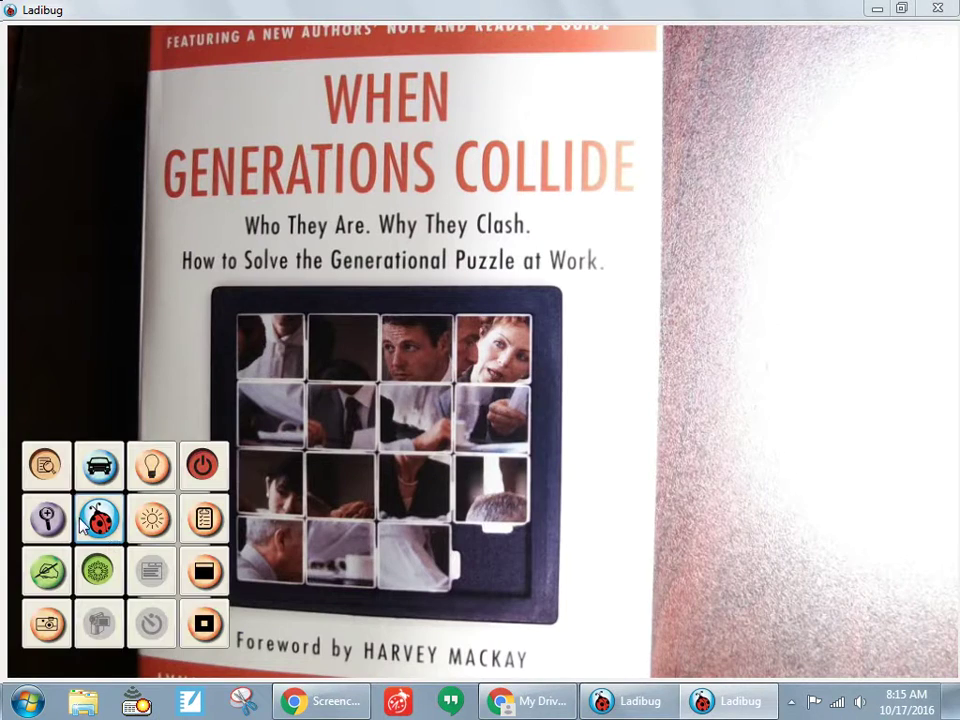
pyautogui.click(97, 570)
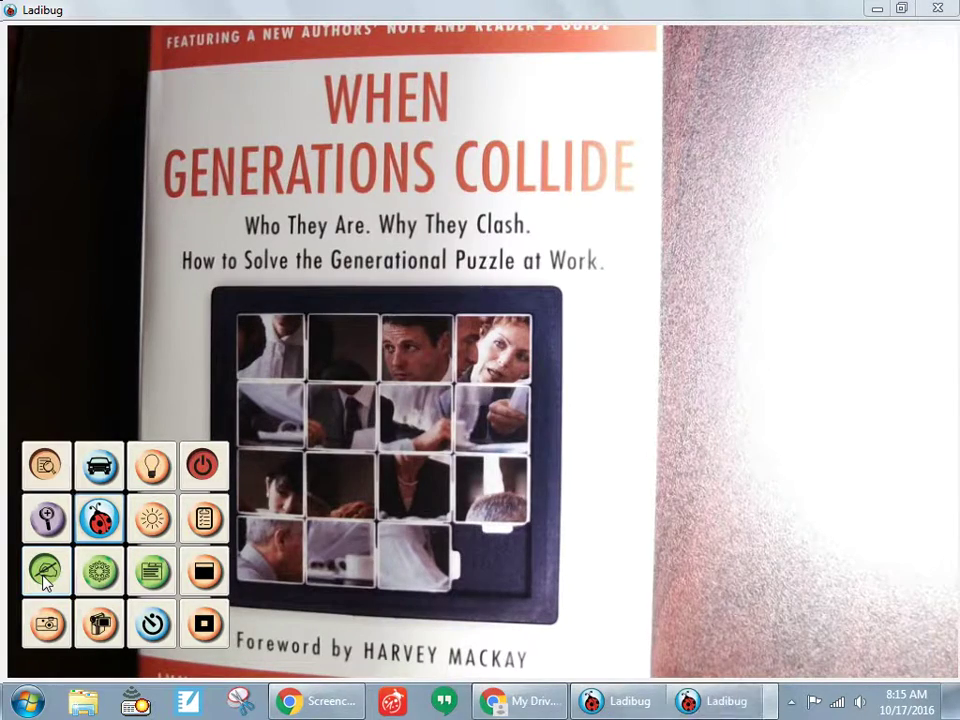
# Step: Open the annotation tools, move the panel aside, and draw a red line from 'They' to the photos
pyautogui.click(45, 578)
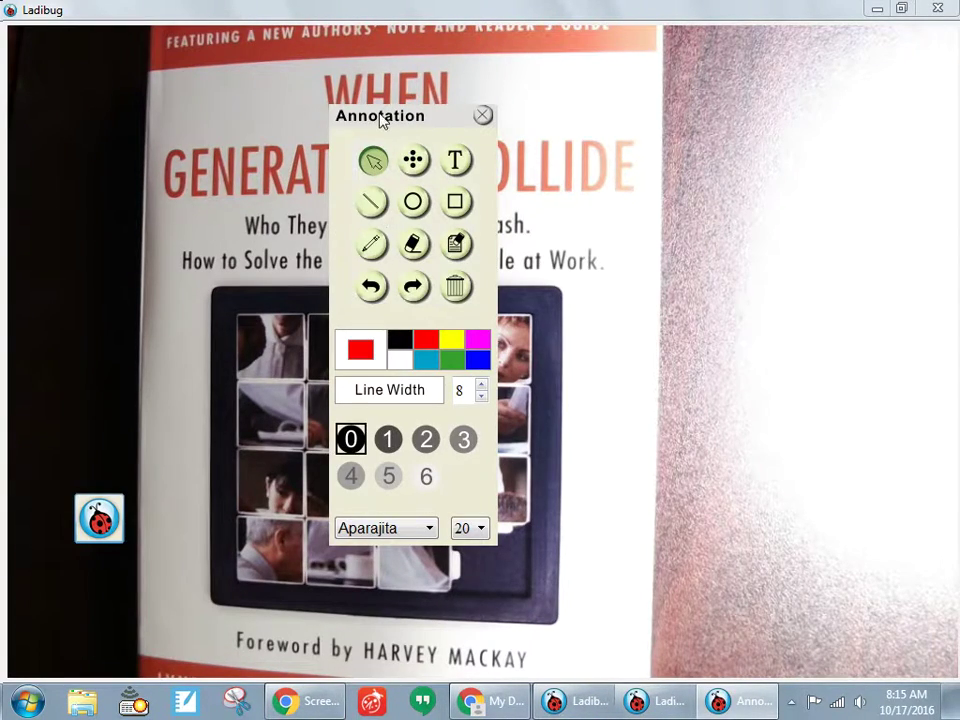
pyautogui.moveTo(380, 120)
pyautogui.mouseDown()
pyautogui.moveTo(533, 172)
pyautogui.moveTo(713, 191)
pyautogui.mouseUp()
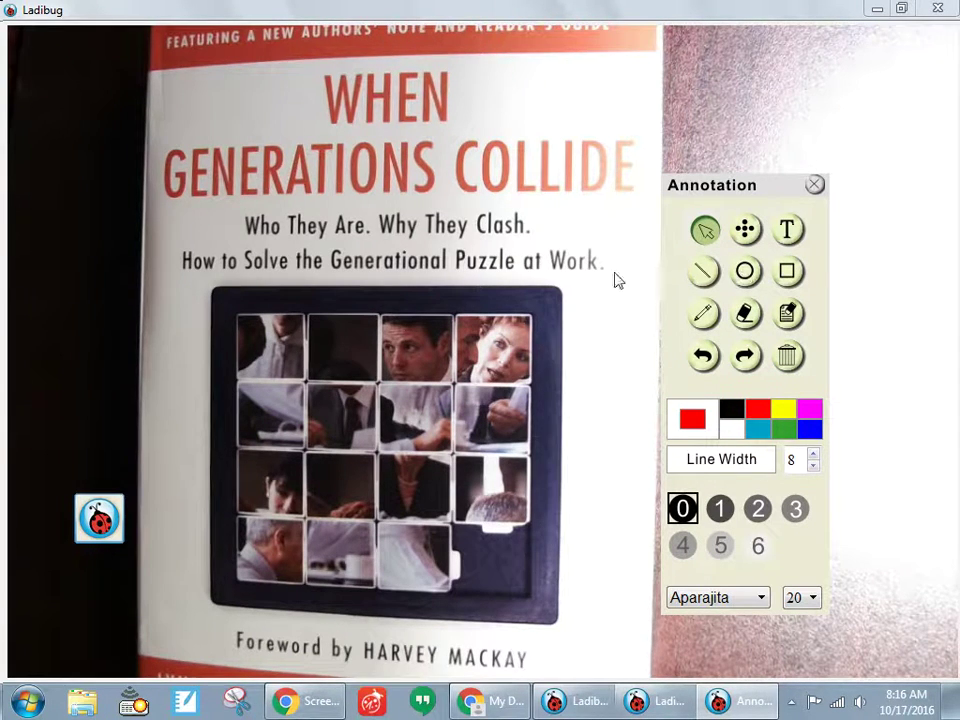
pyautogui.click(704, 268)
pyautogui.moveTo(319, 223); pyautogui.dragTo(396, 340)
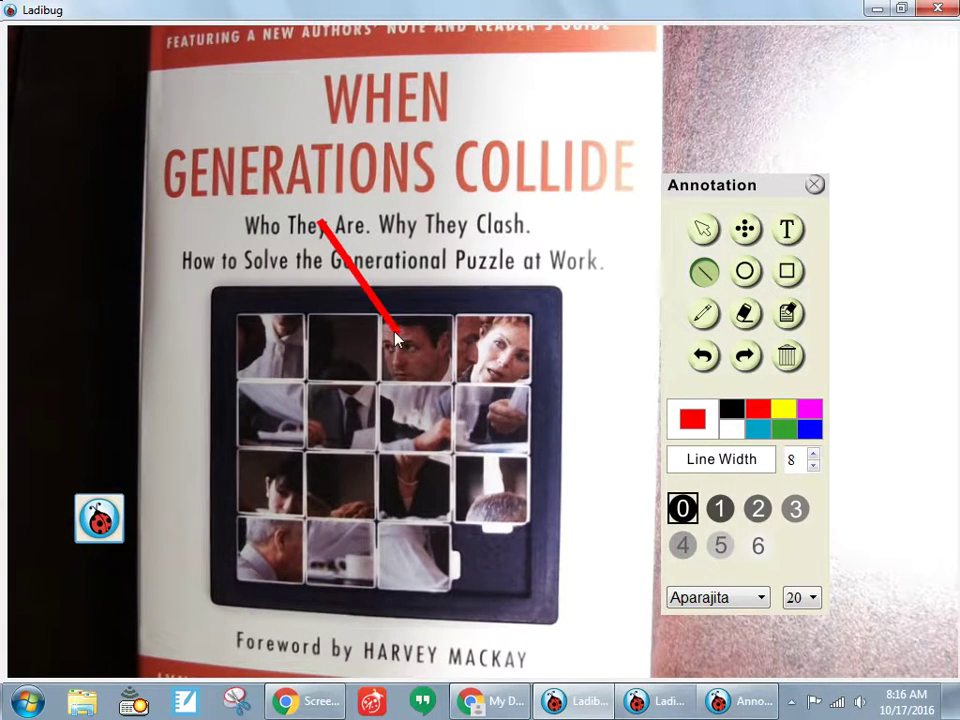
# Step: Place three red dots near 'Are', 'Puzzle' and the top of the photo grid
pyautogui.click(746, 229)
pyautogui.click(373, 222)
pyautogui.click(454, 249)
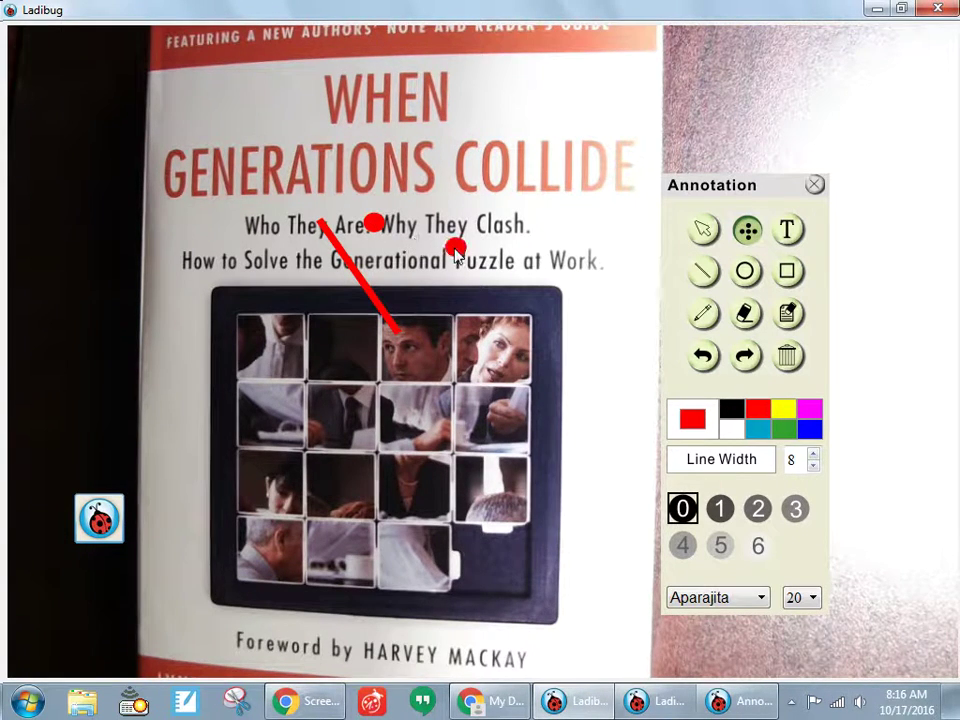
pyautogui.click(456, 317)
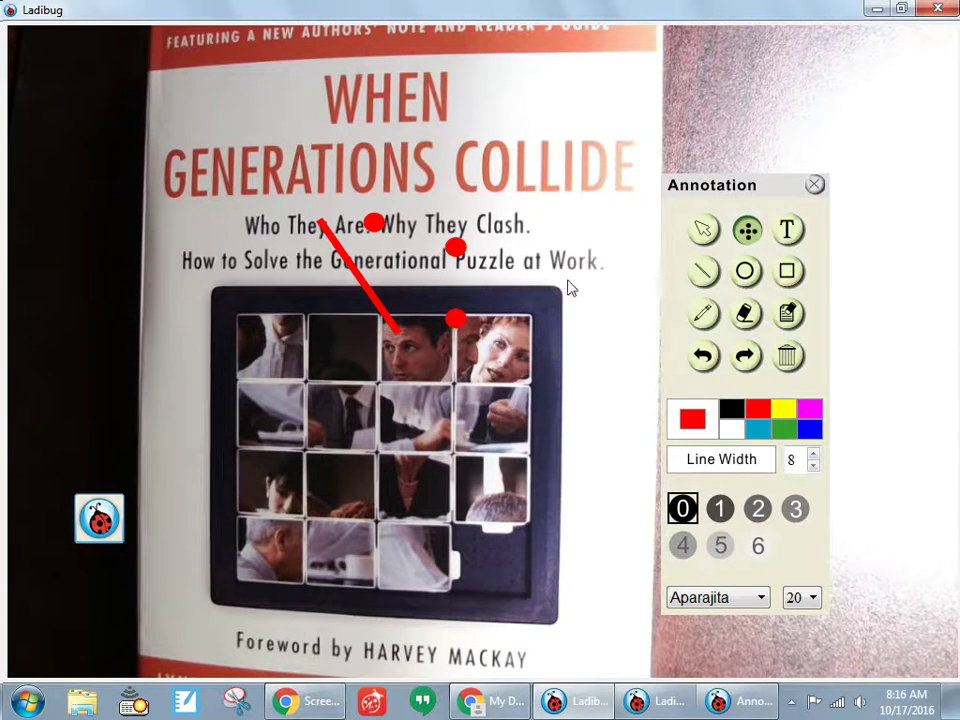
# Step: Draw a red rectangle over the right-hand photos and a freehand squiggle across them
pyautogui.click(788, 271)
pyautogui.moveTo(422, 328)
pyautogui.mouseDown()
pyautogui.moveTo(489, 427)
pyautogui.moveTo(578, 493)
pyautogui.mouseUp()
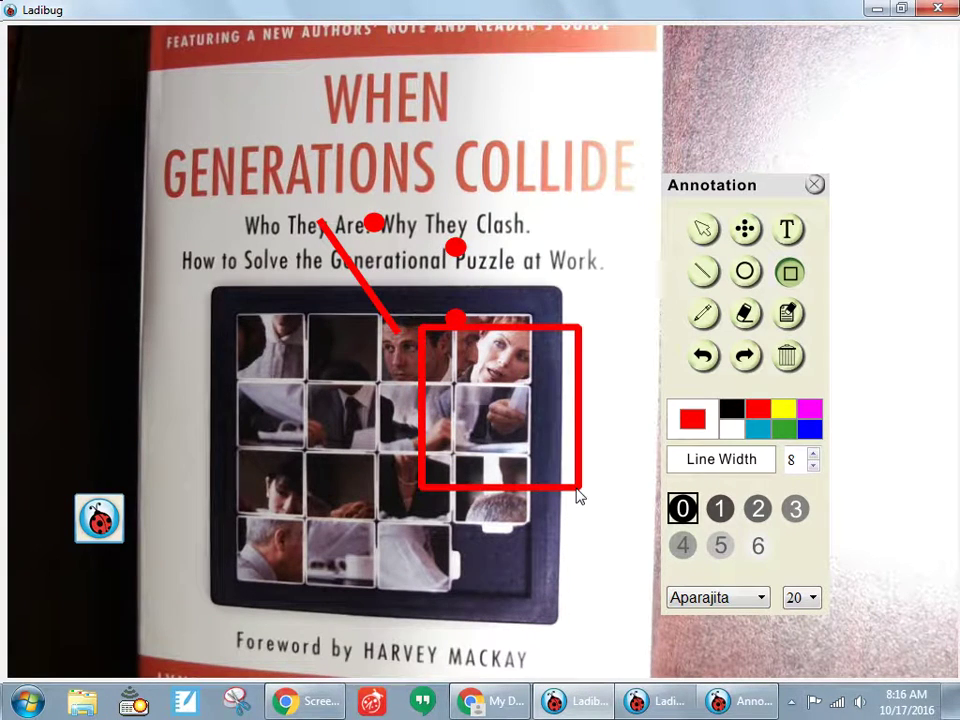
pyautogui.click(703, 314)
pyautogui.moveTo(508, 240)
pyautogui.mouseDown()
pyautogui.moveTo(456, 274)
pyautogui.moveTo(440, 338)
pyautogui.moveTo(224, 398)
pyautogui.moveTo(311, 435)
pyautogui.moveTo(348, 483)
pyautogui.mouseUp()
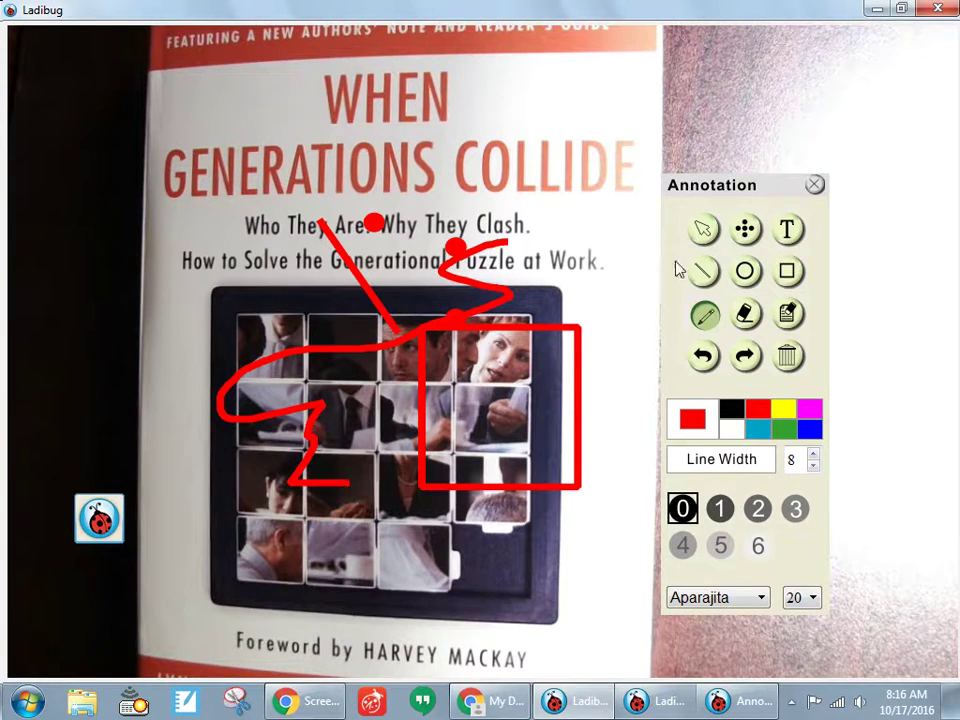
pyautogui.click(788, 230)
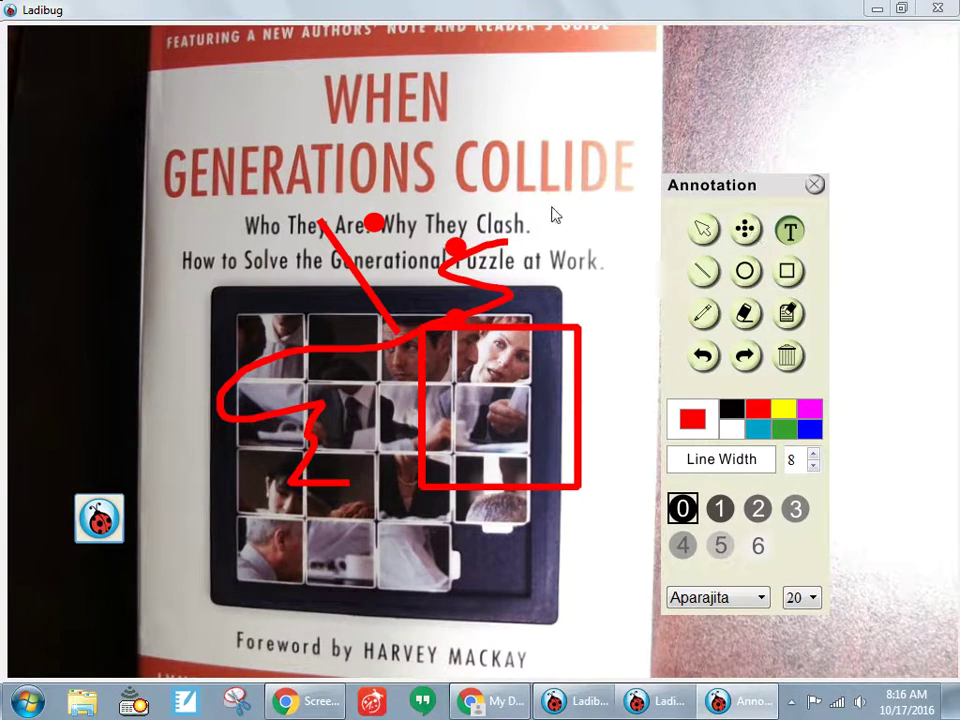
# Step: Add the red text label 'Granbury ISD' below the cover title
pyautogui.click(363, 170)
pyautogui.write('G')
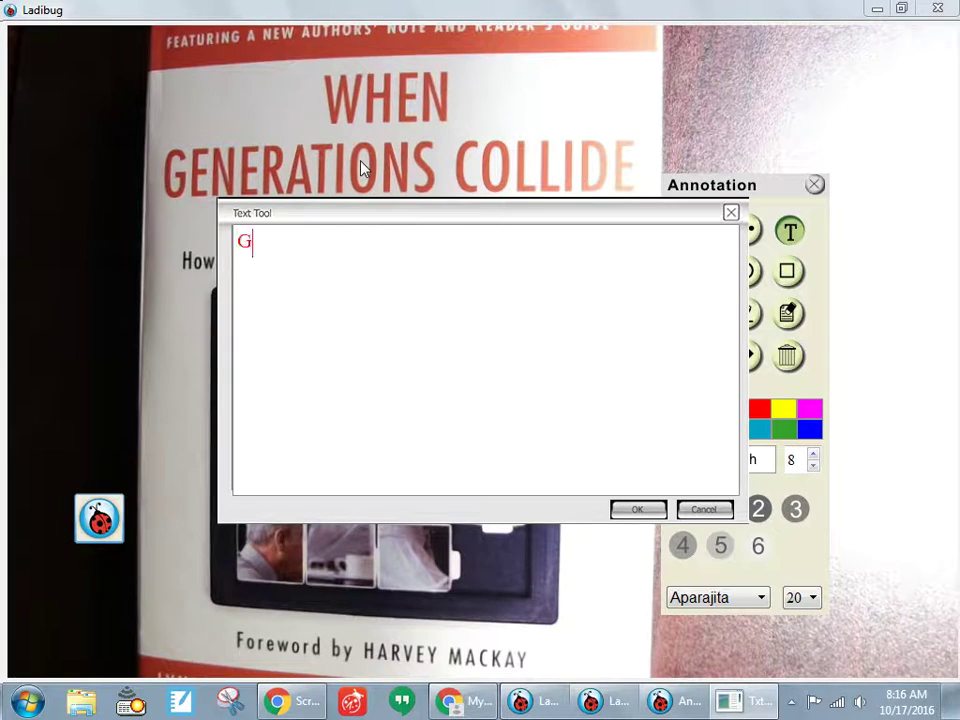
pyautogui.write('ranbury ISD')
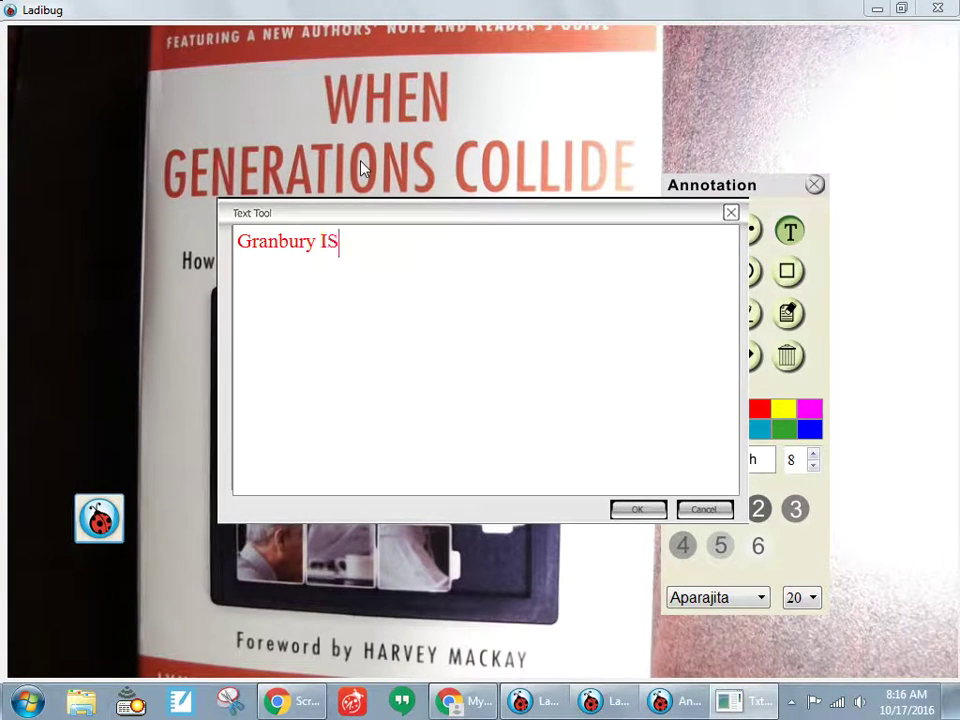
pyautogui.press('Return')
pyautogui.click(654, 510)
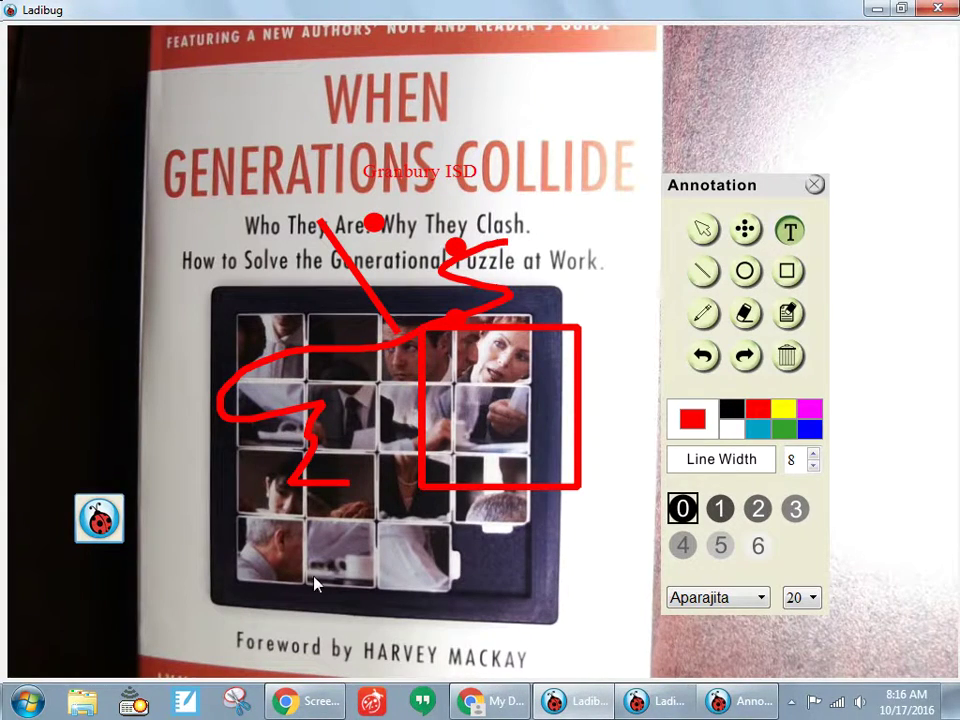
# Step: Cancel an empty text entry and close the annotation panel, keeping all markings
pyautogui.click(420, 186)
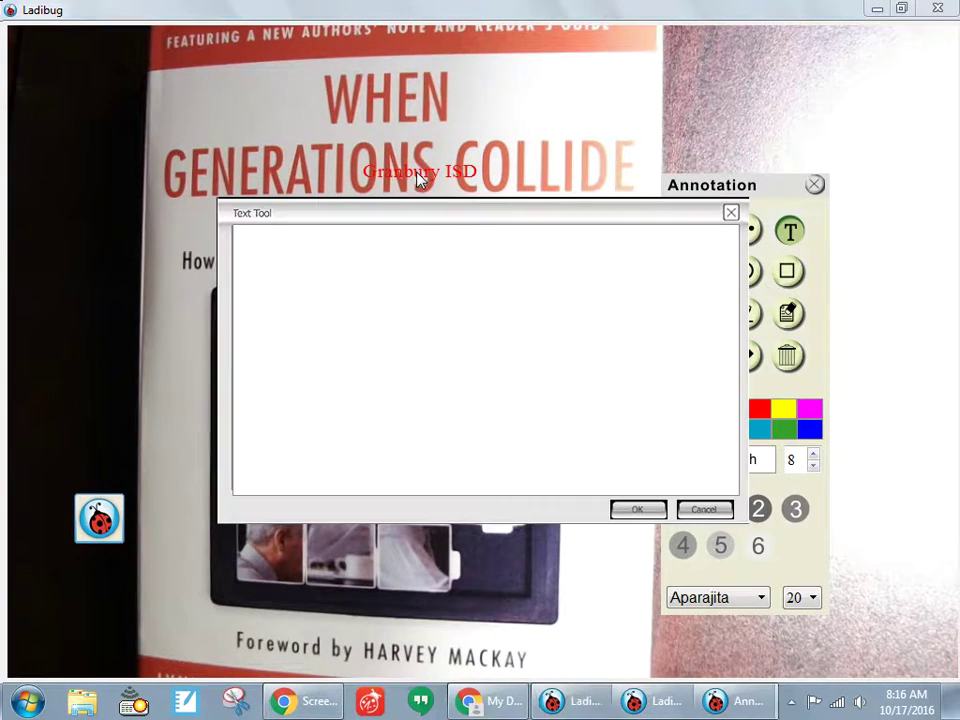
pyautogui.click(703, 510)
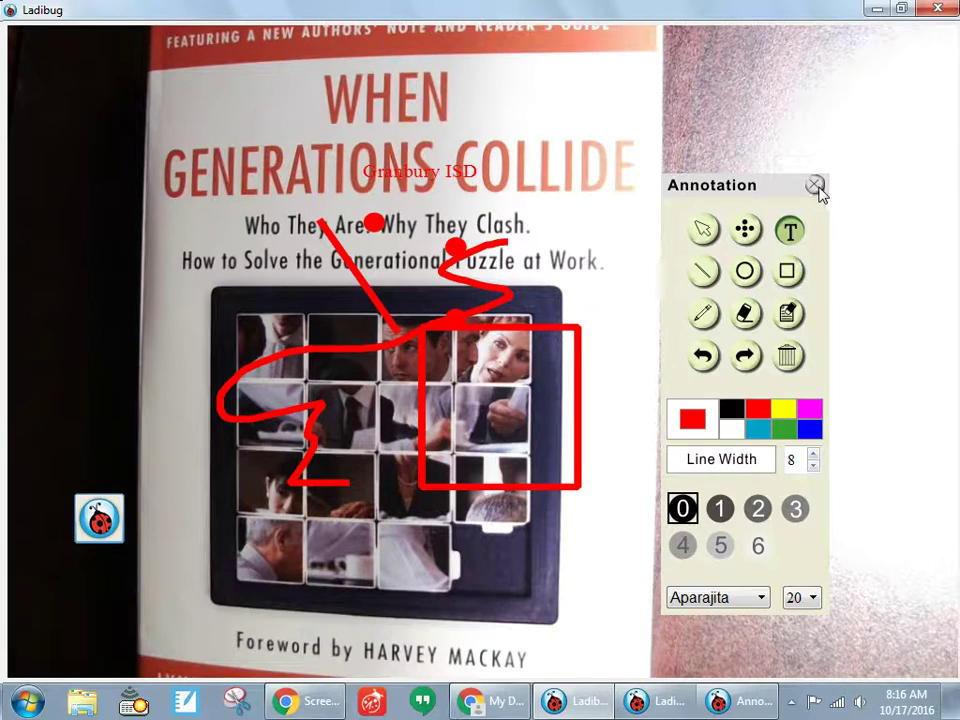
pyautogui.click(816, 187)
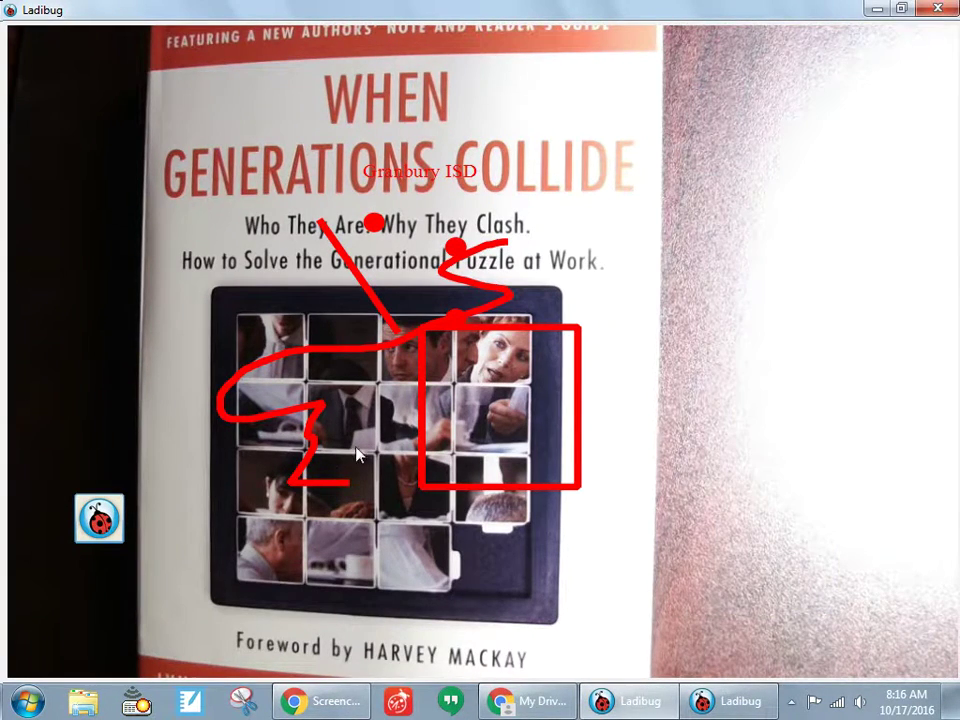
# Step: Restore down the maximised Ladibug window so the thumbnail panel and save options reappear
pyautogui.click(99, 518)
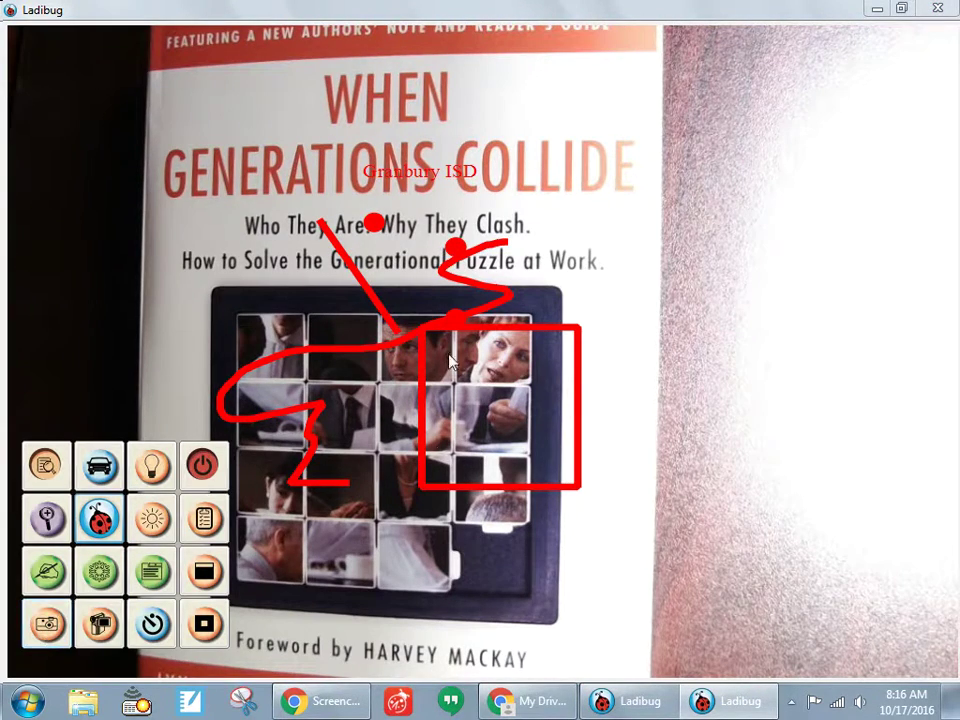
pyautogui.click(910, 18)
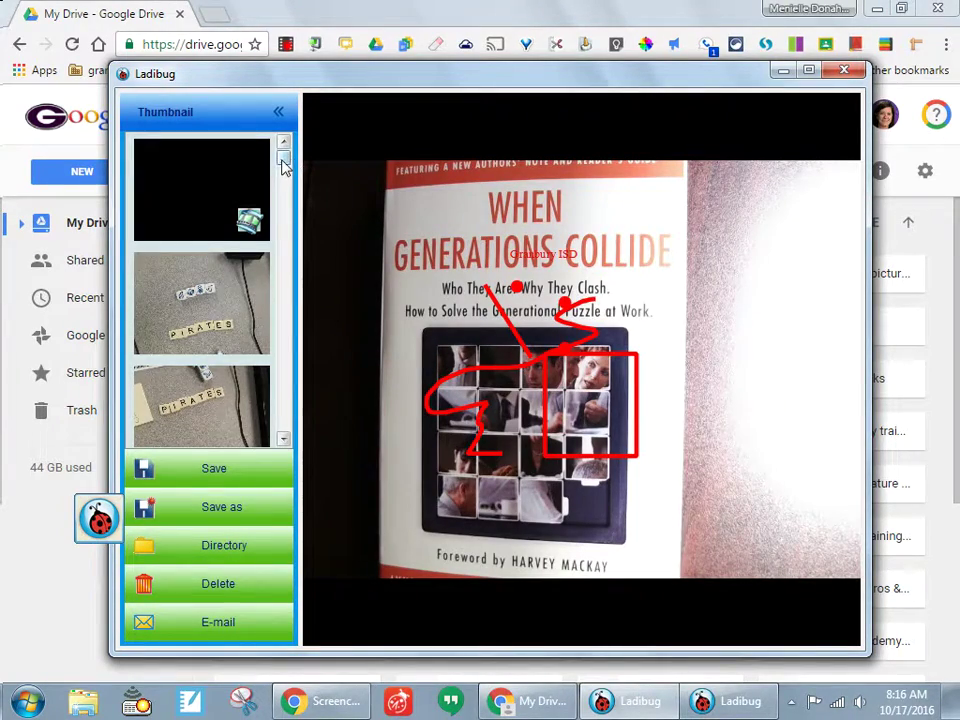
# Step: Scroll the thumbnail panel to its end and select the first book-cover capture
pyautogui.moveTo(285, 163); pyautogui.dragTo(260, 438)
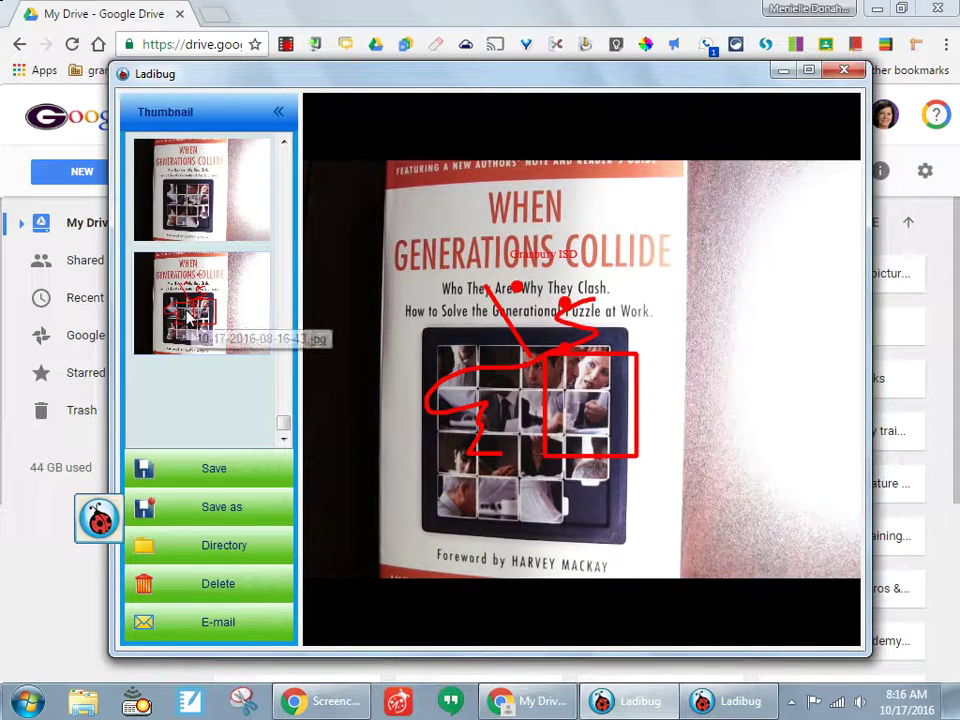
pyautogui.click(102, 522)
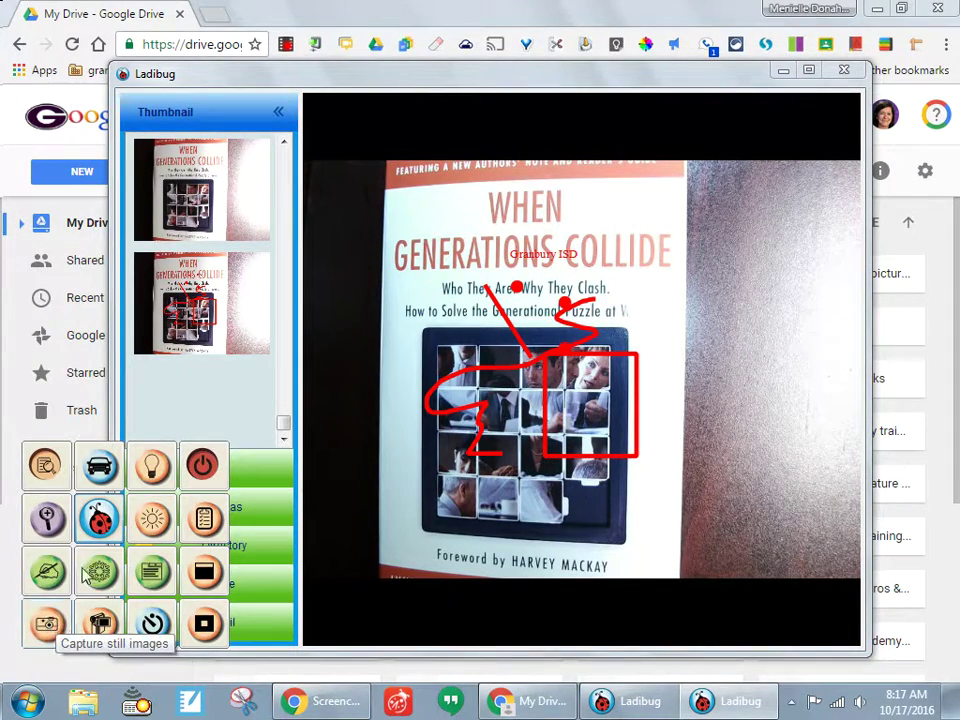
pyautogui.click(223, 231)
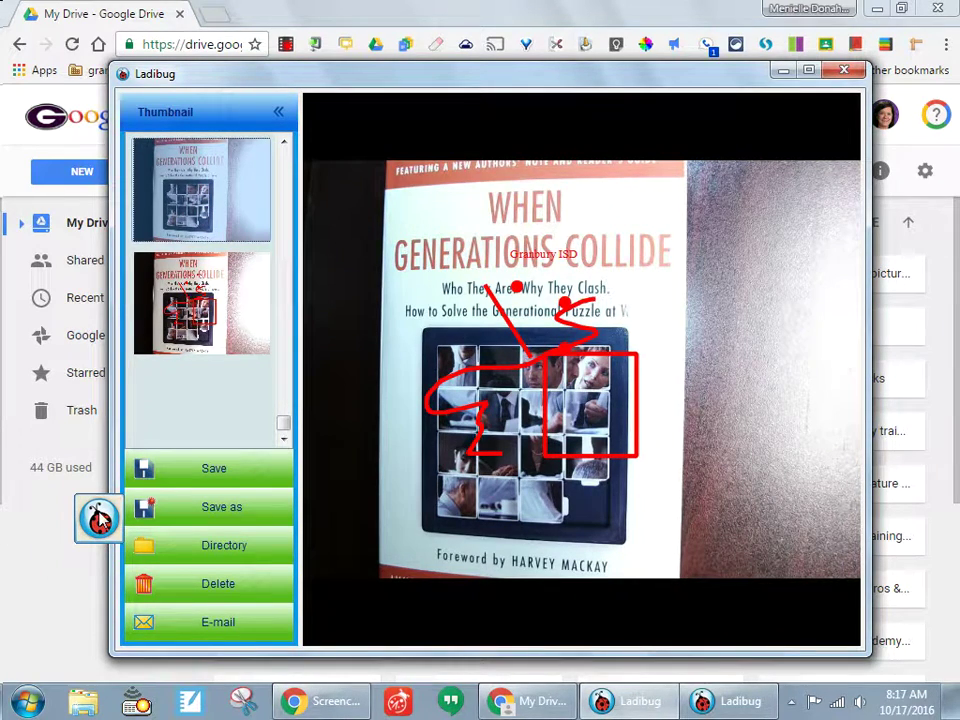
pyautogui.moveTo(101, 520)
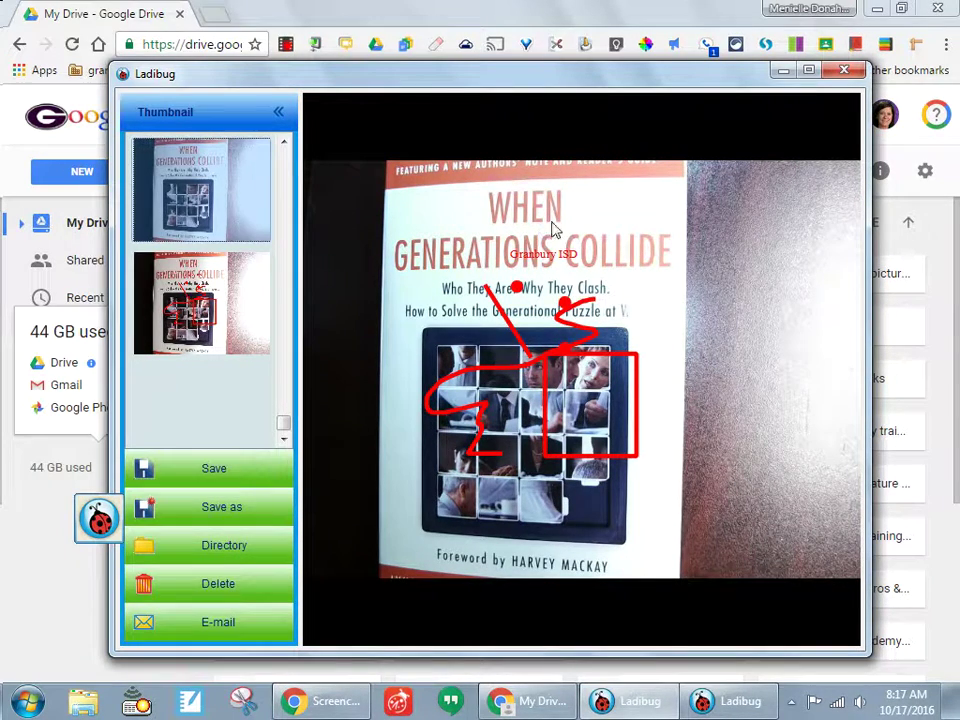
pyautogui.moveTo(318, 702)
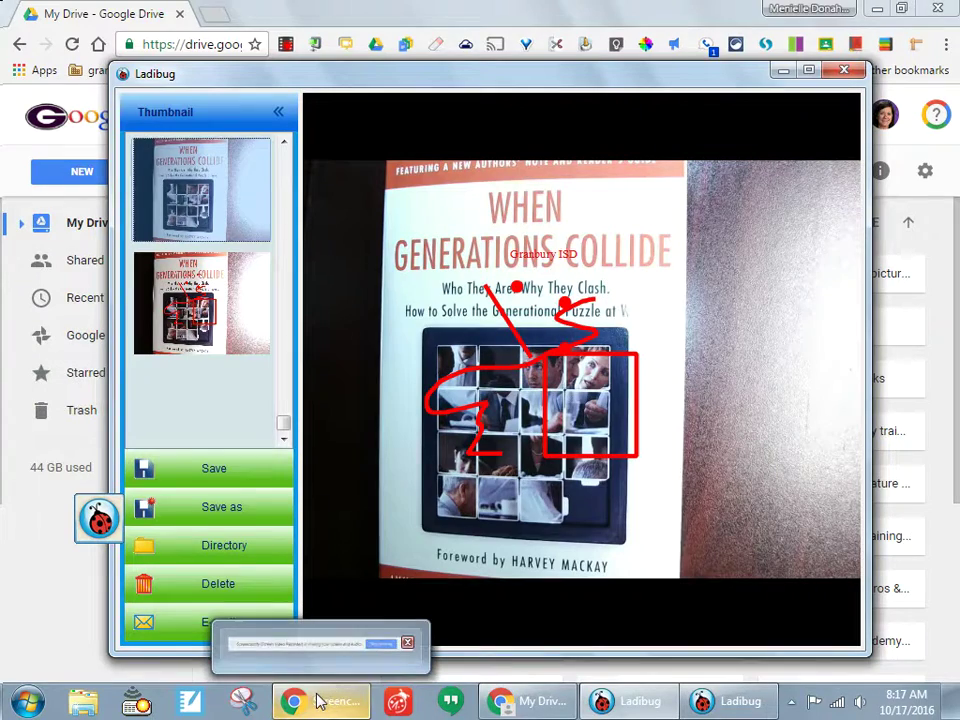